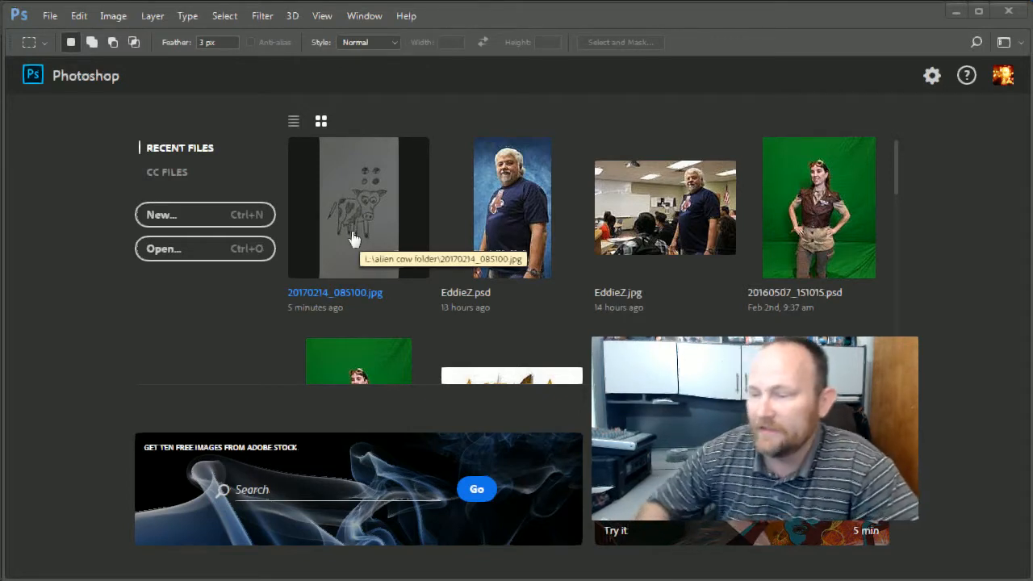
# Open the recent cow drawing 20170214_085100.jpg and collapse the Actions panel
pyautogui.click(353, 236)
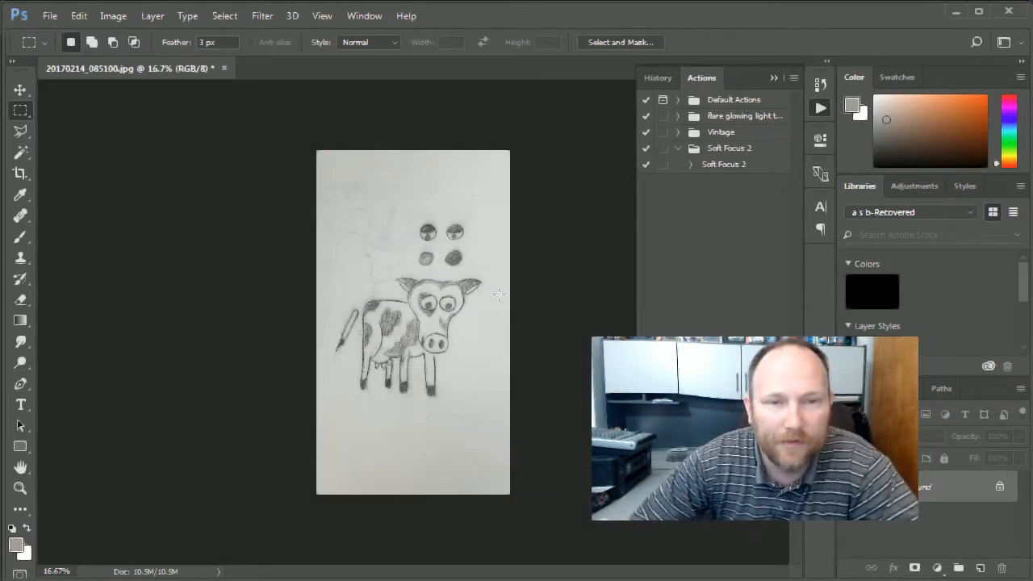
pyautogui.click(772, 75)
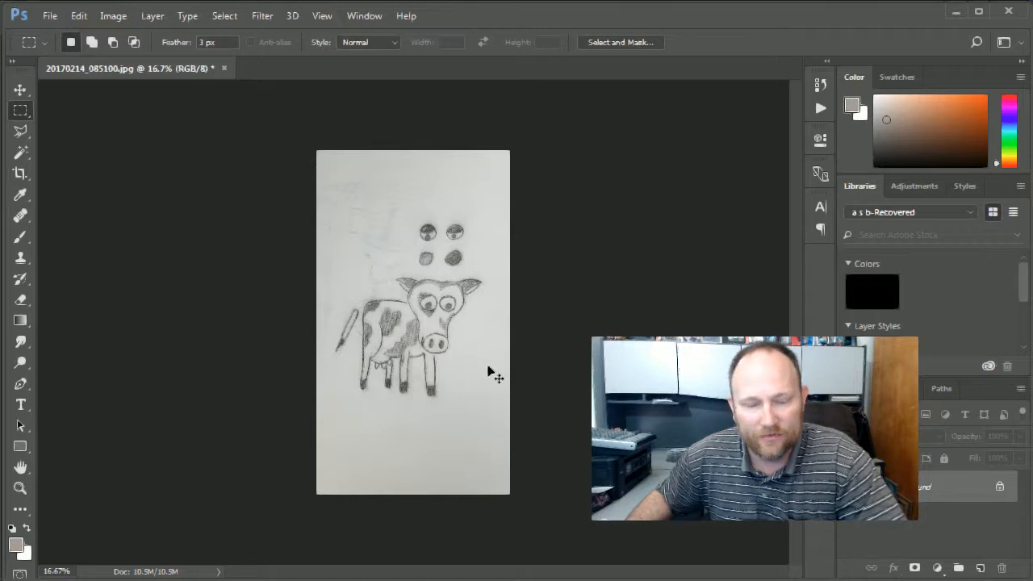
pyautogui.hotkey('ctrl', '+')
pyautogui.hotkey('ctrl', '+')
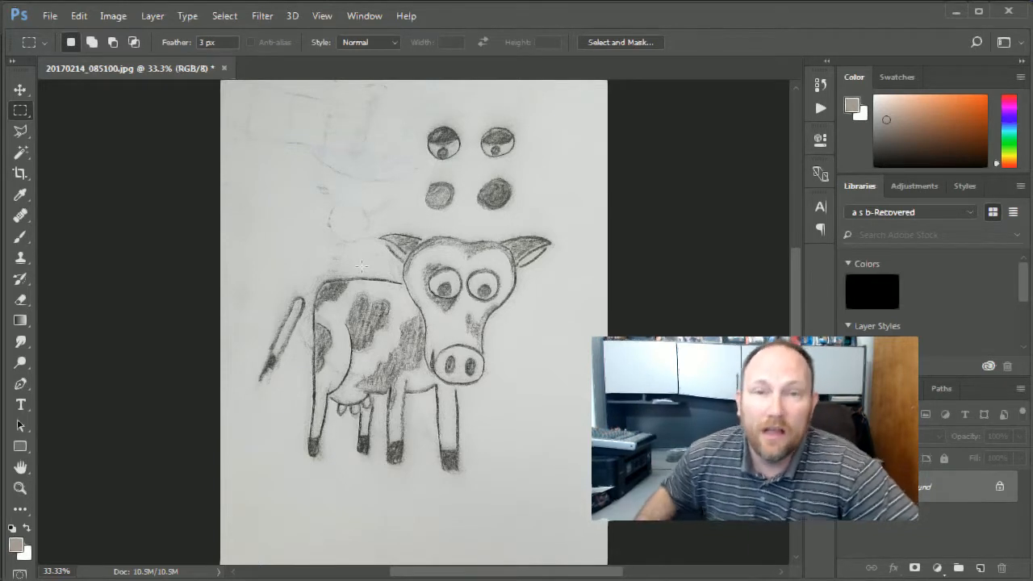
# Draw a crop box over the cow drawing with the crop constraint set to Ratio
pyautogui.click(21, 172)
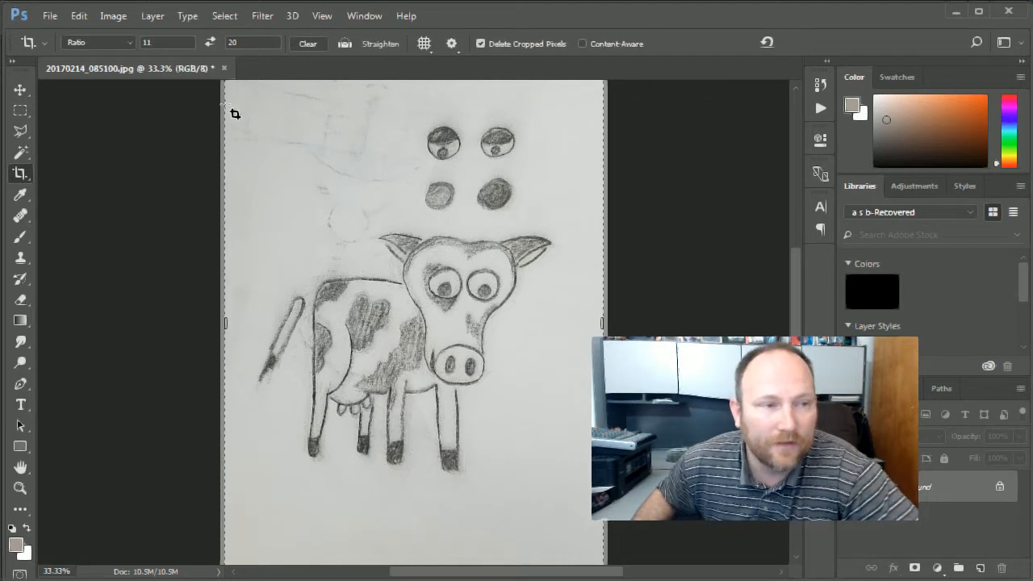
pyautogui.moveTo(226, 105); pyautogui.dragTo(438, 496)
pyautogui.click(114, 46)
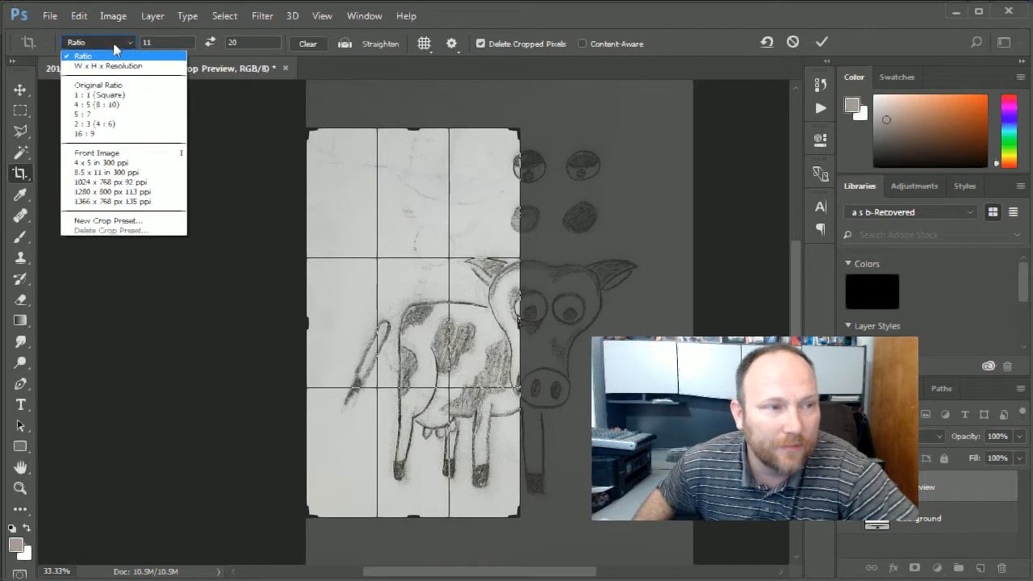
pyautogui.click(114, 86)
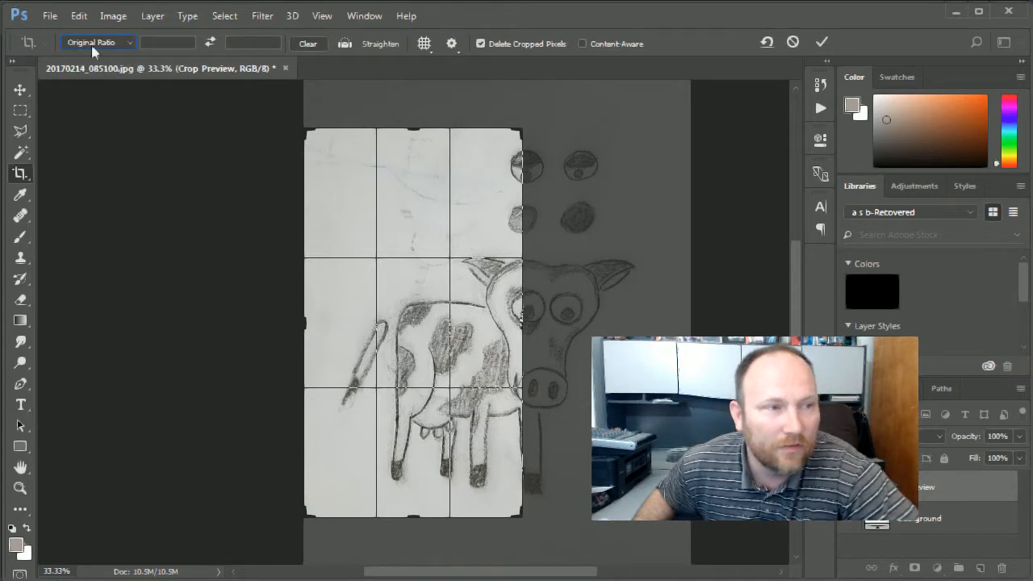
pyautogui.click(92, 45)
pyautogui.click(137, 62)
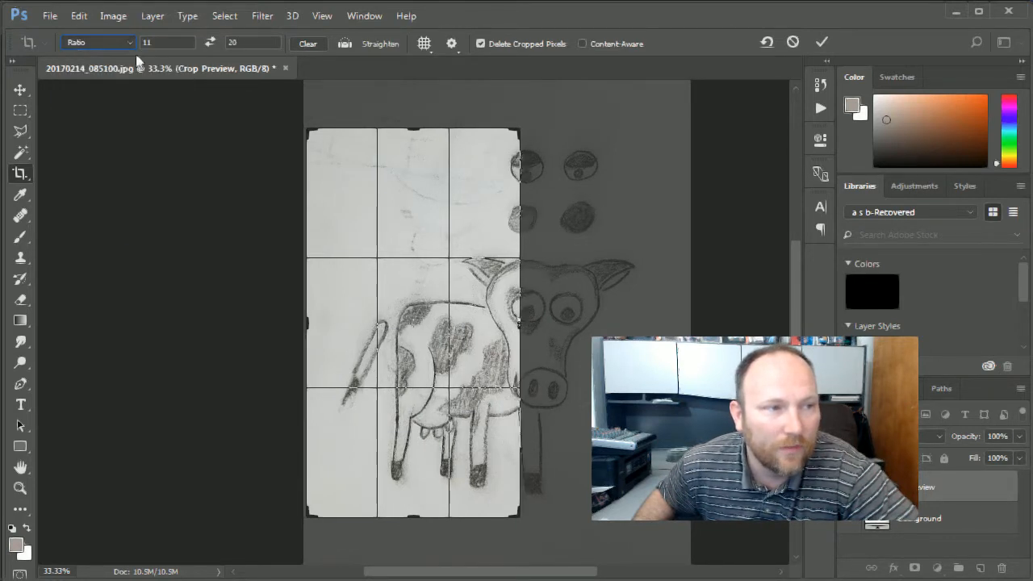
# Clear the crop's ratio values, widen the crop box to the drawing's full width and apply the crop
pyautogui.click(144, 42)
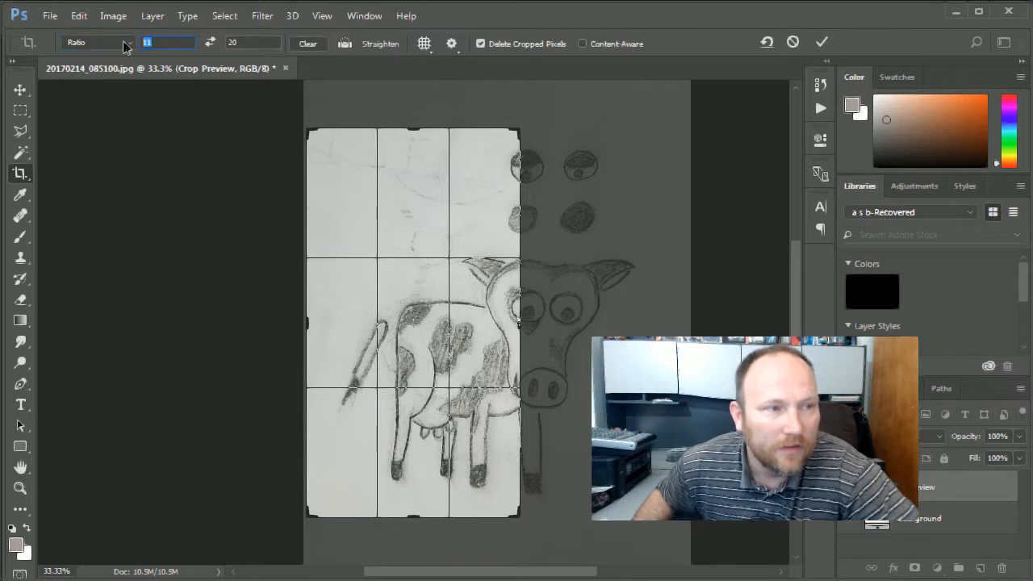
pyautogui.press('BackSpace')
pyautogui.press('Tab')
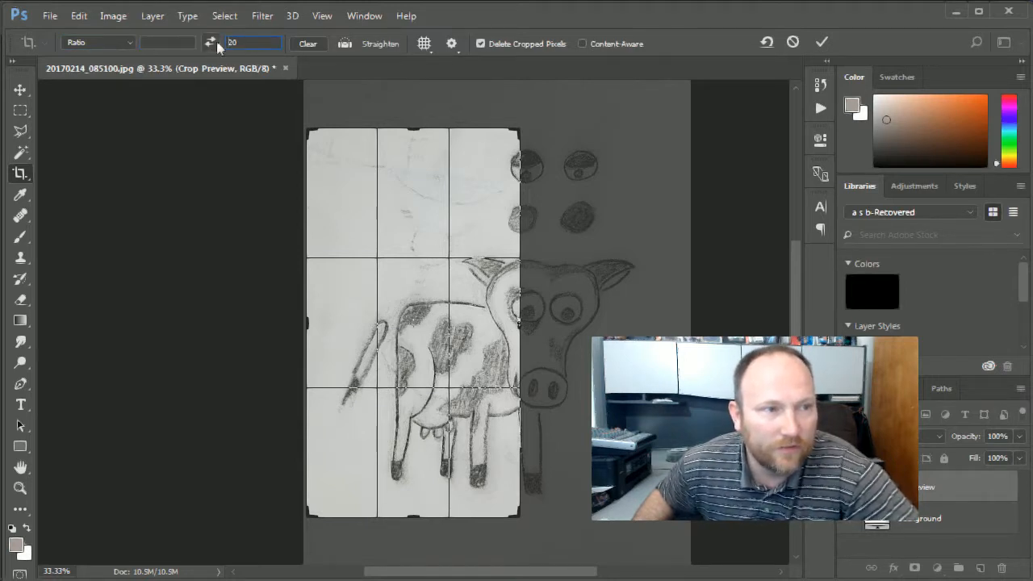
pyautogui.click(305, 44)
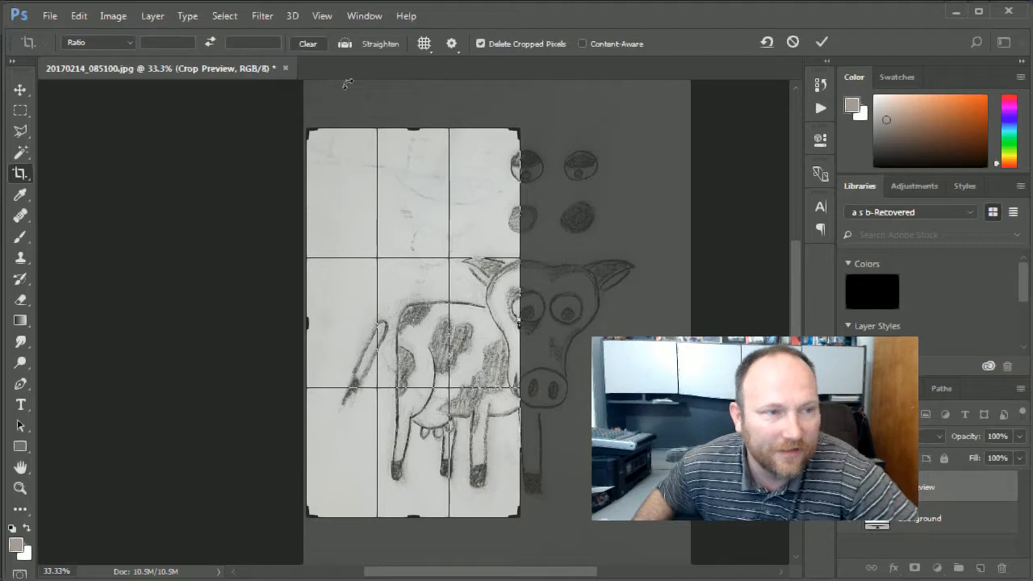
pyautogui.moveTo(519, 324); pyautogui.dragTo(607, 325)
pyautogui.click(817, 43)
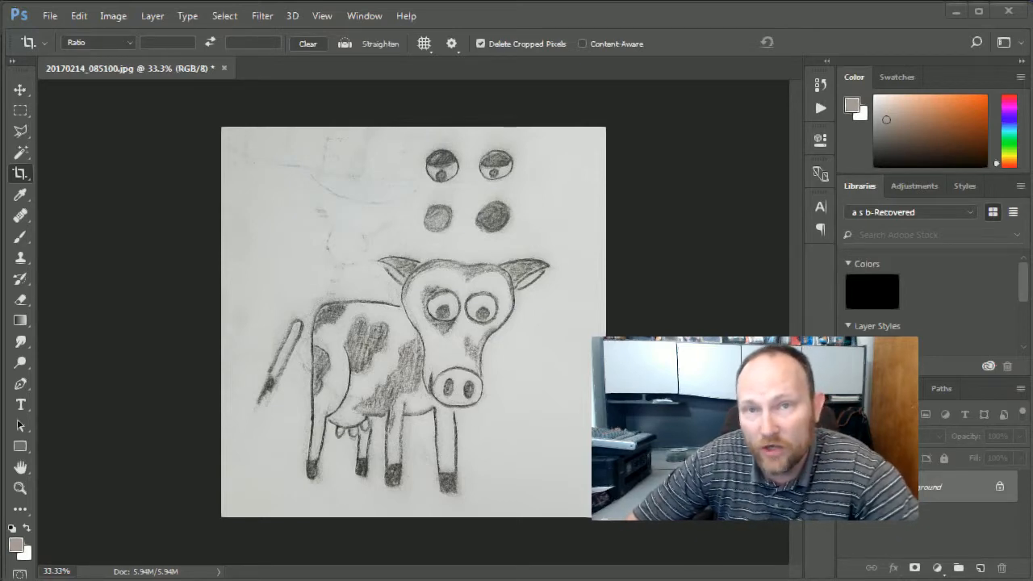
# Apply a Levels adjustment to the drawing with the black input level at 97 and the white input level at 215
pyautogui.click(127, 17)
pyautogui.moveTo(137, 58)
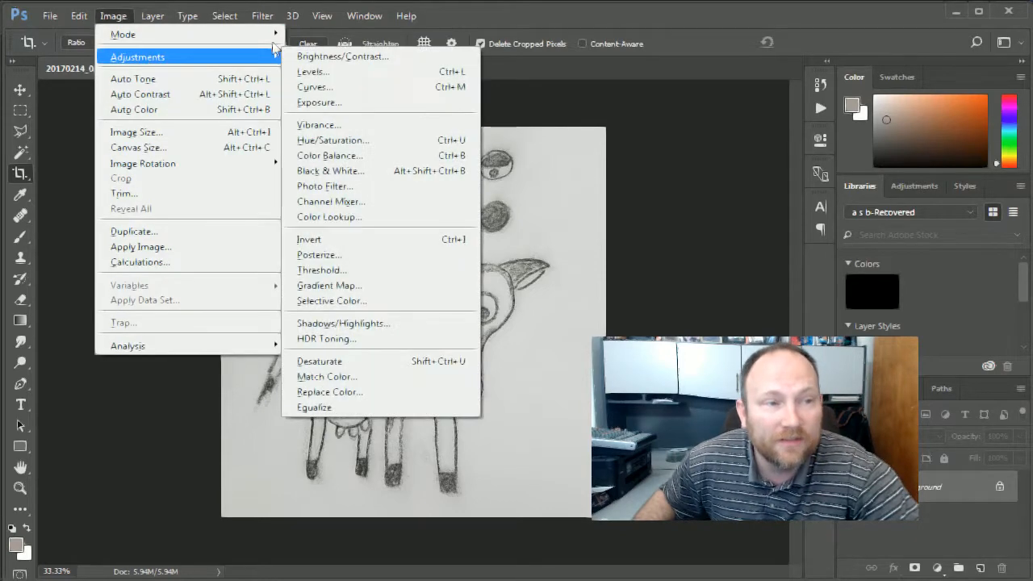
pyautogui.click(346, 74)
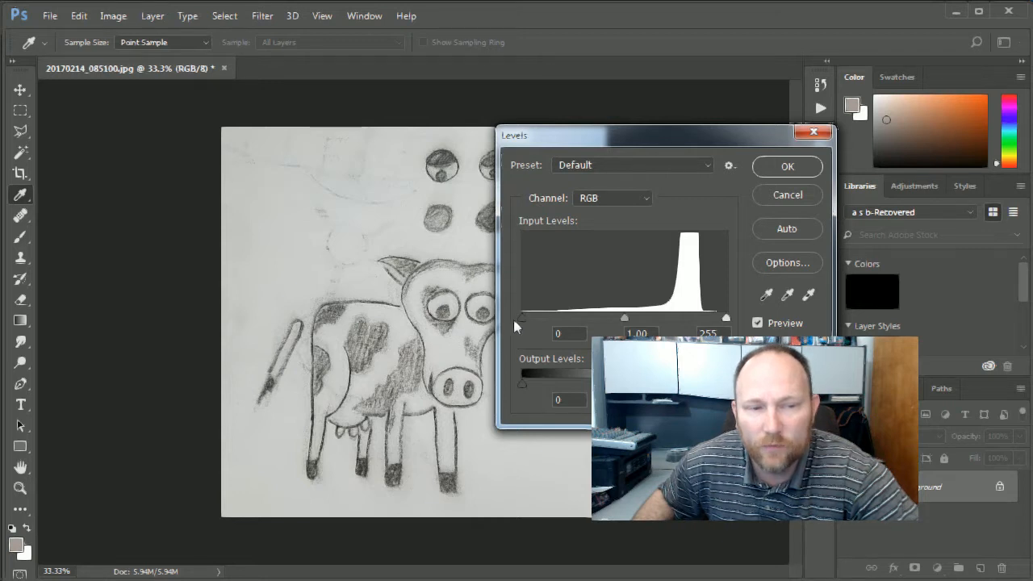
pyautogui.moveTo(524, 321); pyautogui.dragTo(588, 320)
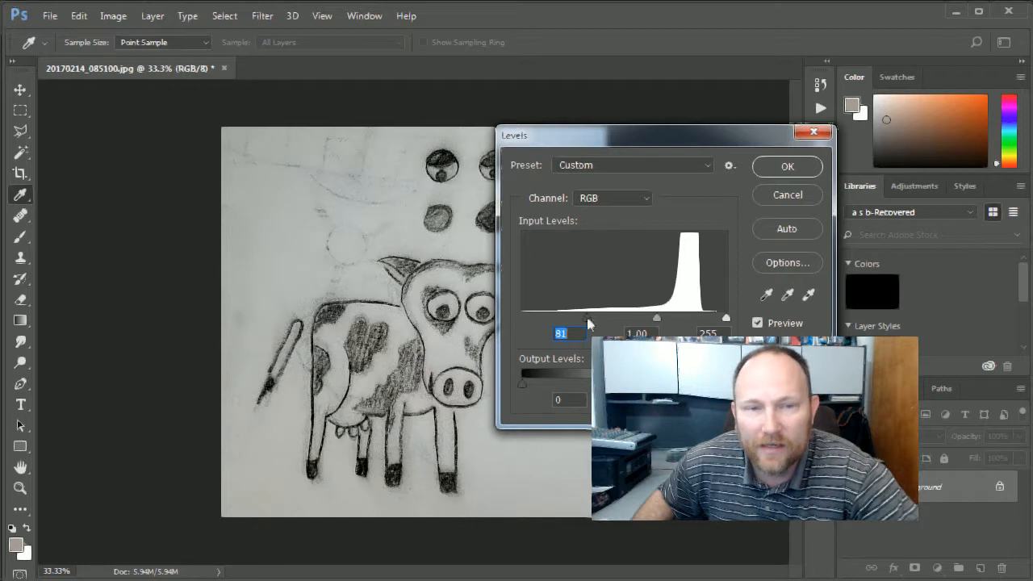
pyautogui.moveTo(651, 139)
pyautogui.mouseDown()
pyautogui.moveTo(723, 122)
pyautogui.moveTo(722, 24)
pyautogui.mouseUp()
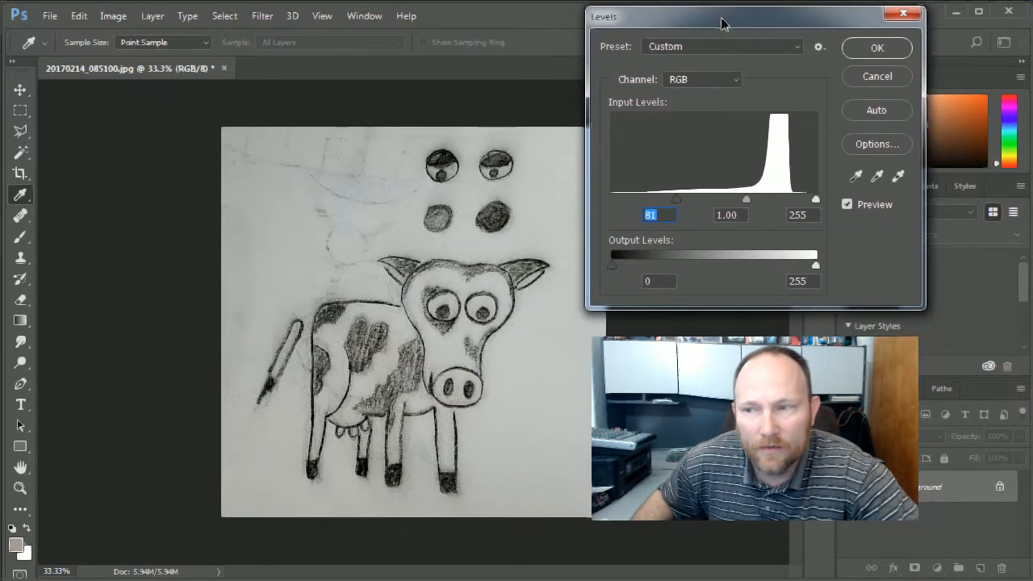
pyautogui.moveTo(613, 266)
pyautogui.mouseDown()
pyautogui.moveTo(668, 258)
pyautogui.moveTo(689, 270)
pyautogui.moveTo(610, 273)
pyautogui.mouseUp()
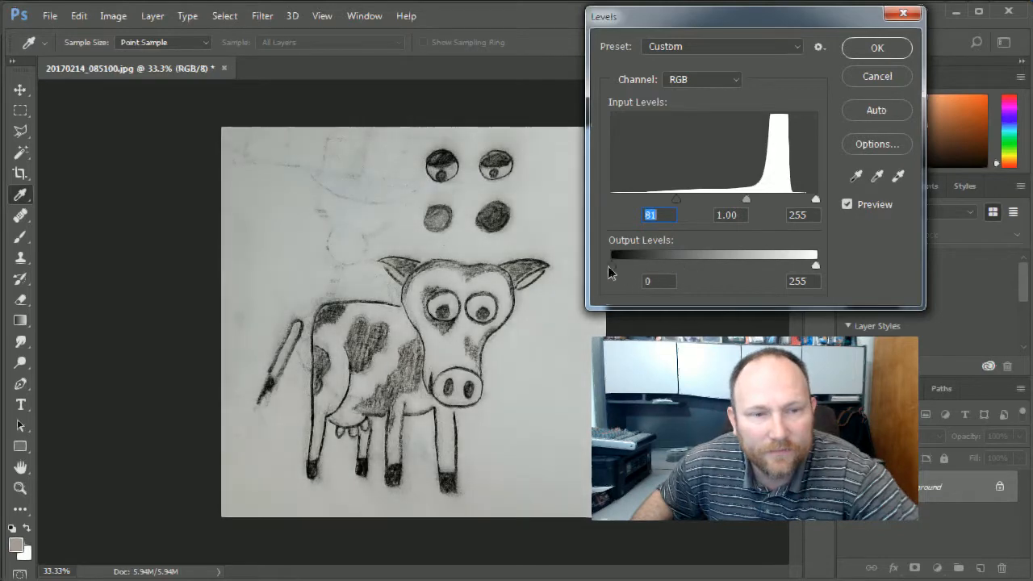
pyautogui.moveTo(676, 200)
pyautogui.mouseDown()
pyautogui.moveTo(699, 202)
pyautogui.moveTo(689, 203)
pyautogui.mouseUp()
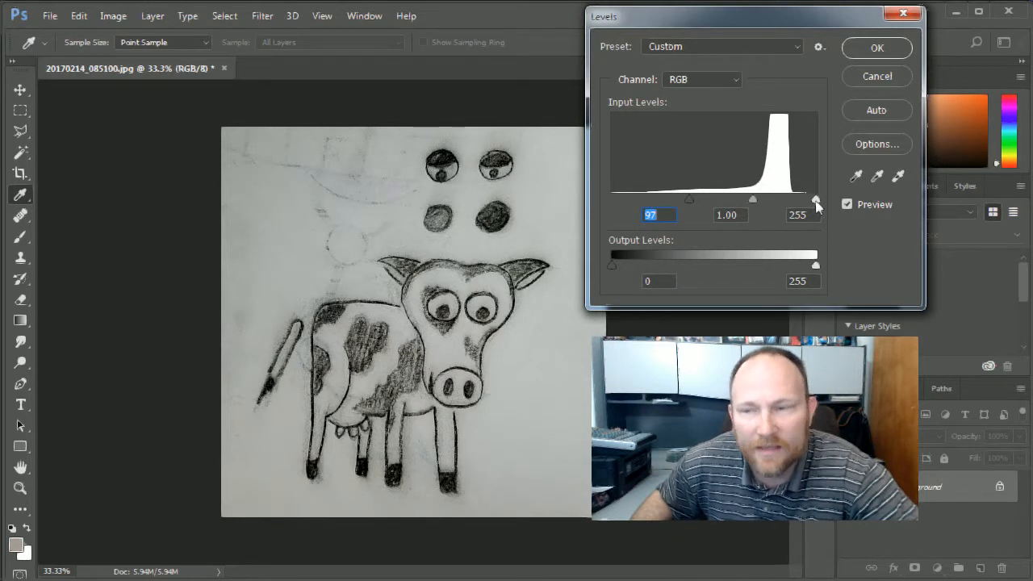
pyautogui.moveTo(814, 200); pyautogui.dragTo(782, 201)
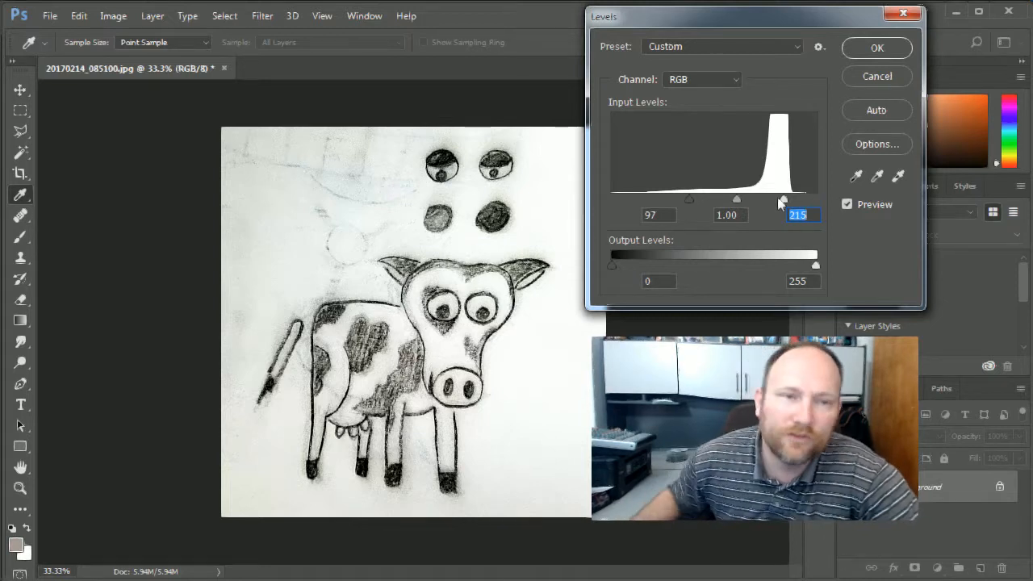
pyautogui.click(859, 55)
pyautogui.press('c')
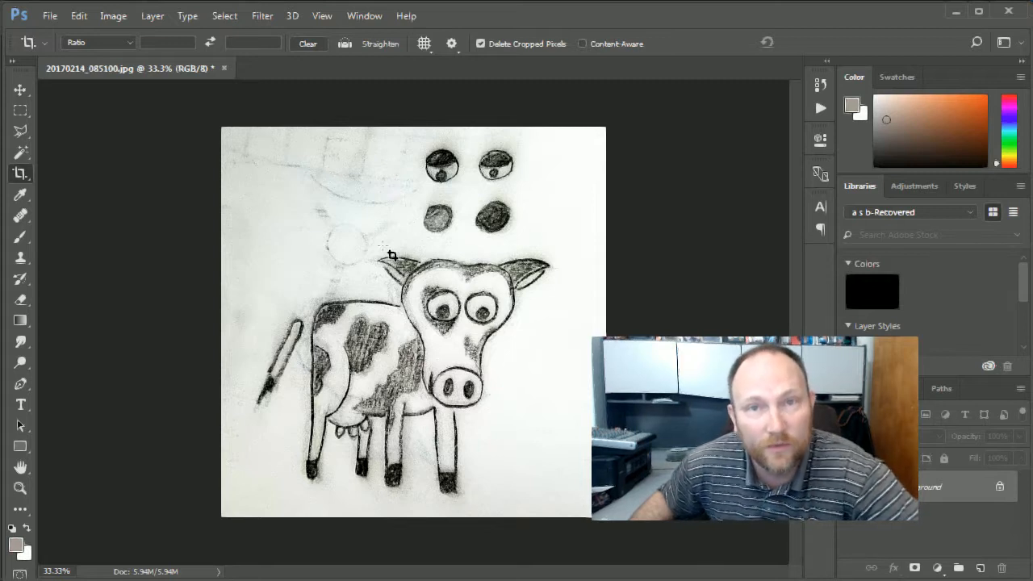
# Open the drawing in Select and Mask and set the view transparency to 50%
pyautogui.click(24, 116)
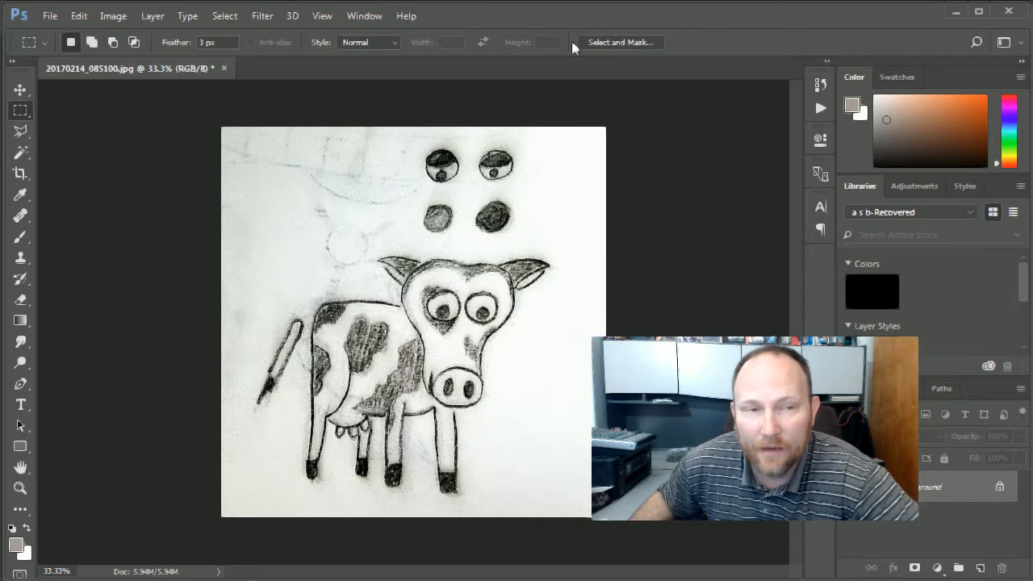
pyautogui.click(619, 41)
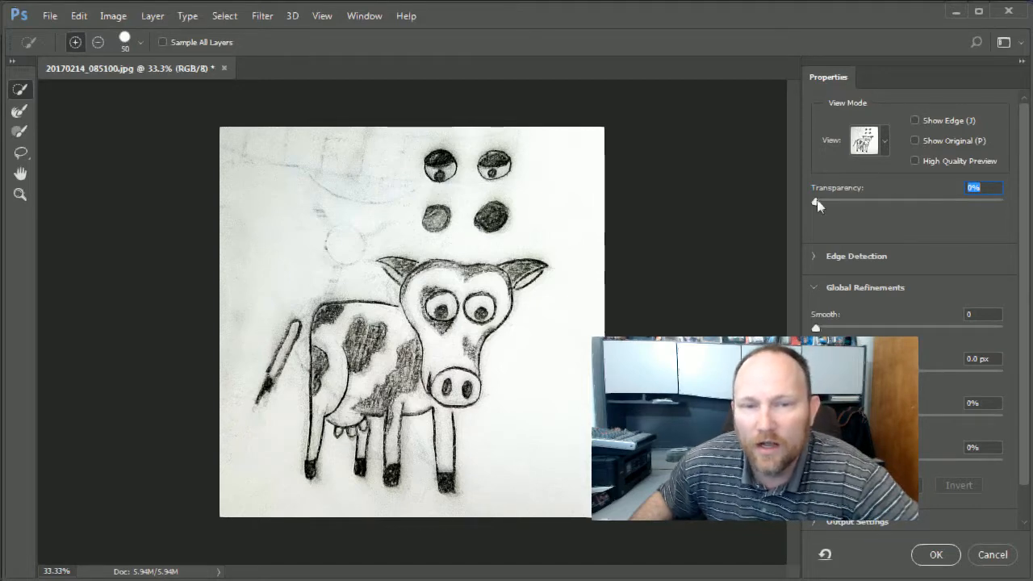
pyautogui.moveTo(815, 202); pyautogui.dragTo(914, 202)
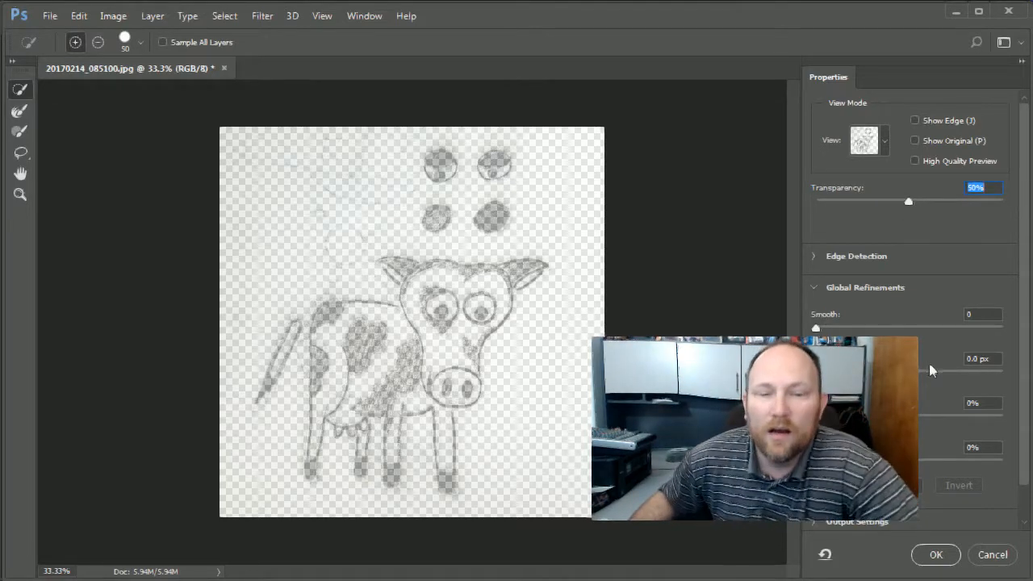
# Examine the Output To option in the Select and Mask output settings, moving the properties panel out and docking it back
pyautogui.moveTo(830, 88)
pyautogui.mouseDown()
pyautogui.moveTo(283, 129)
pyautogui.moveTo(70, 85)
pyautogui.mouseUp()
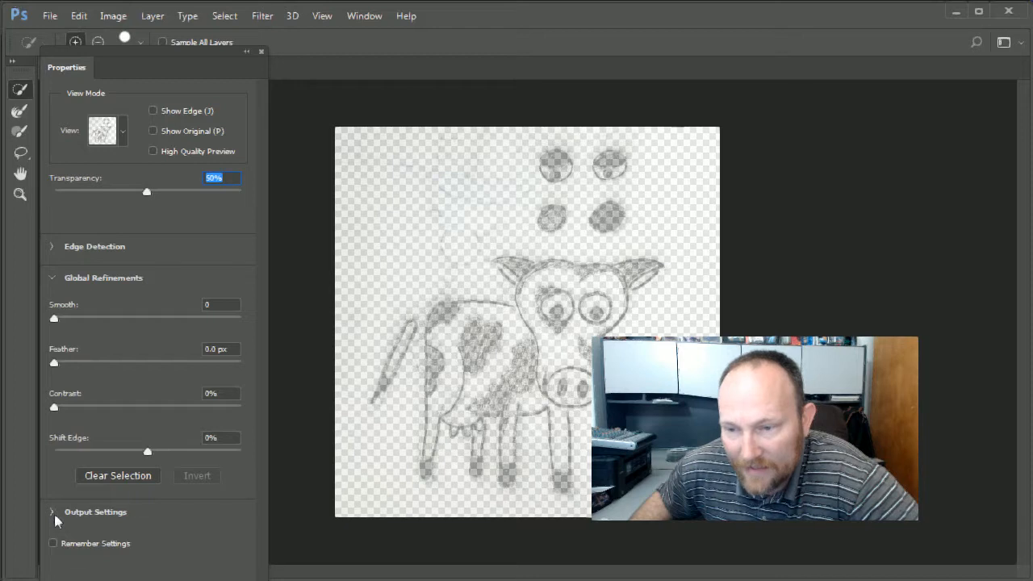
pyautogui.click(55, 520)
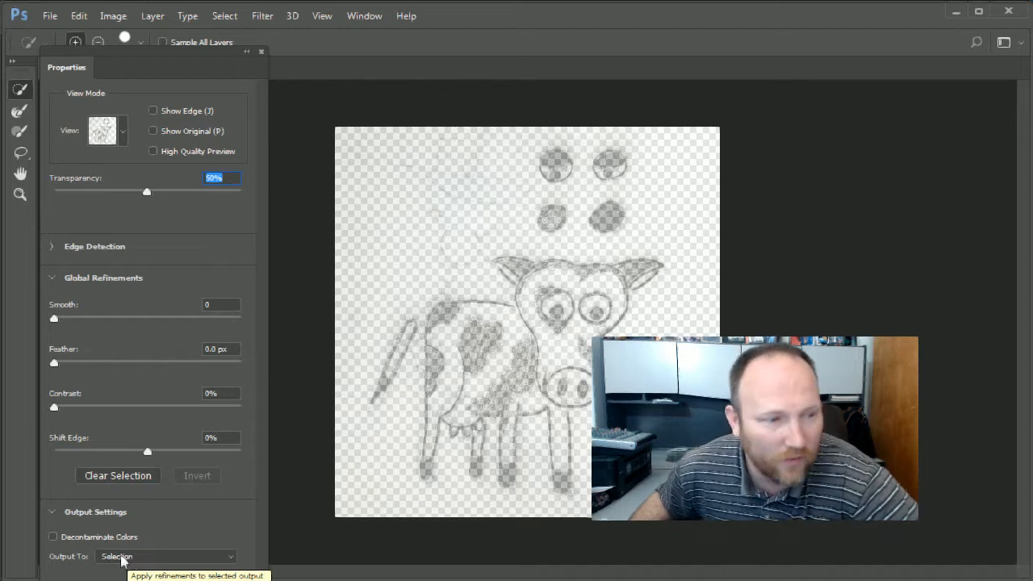
pyautogui.moveTo(168, 56); pyautogui.dragTo(1025, 95)
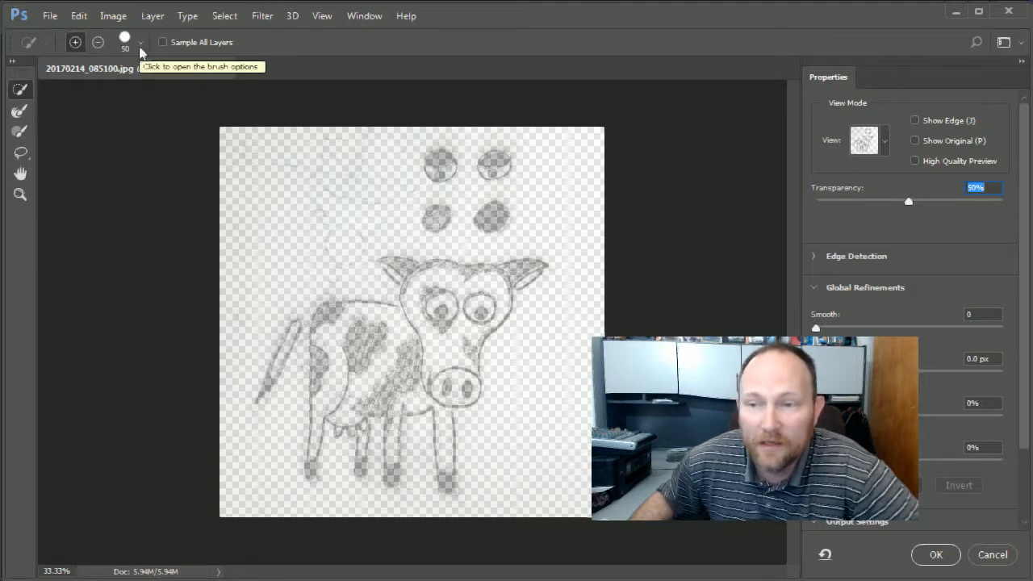
# Quick-select the paper background above and behind the cow with a size 30 brush, and invert the selection
pyautogui.press('[')
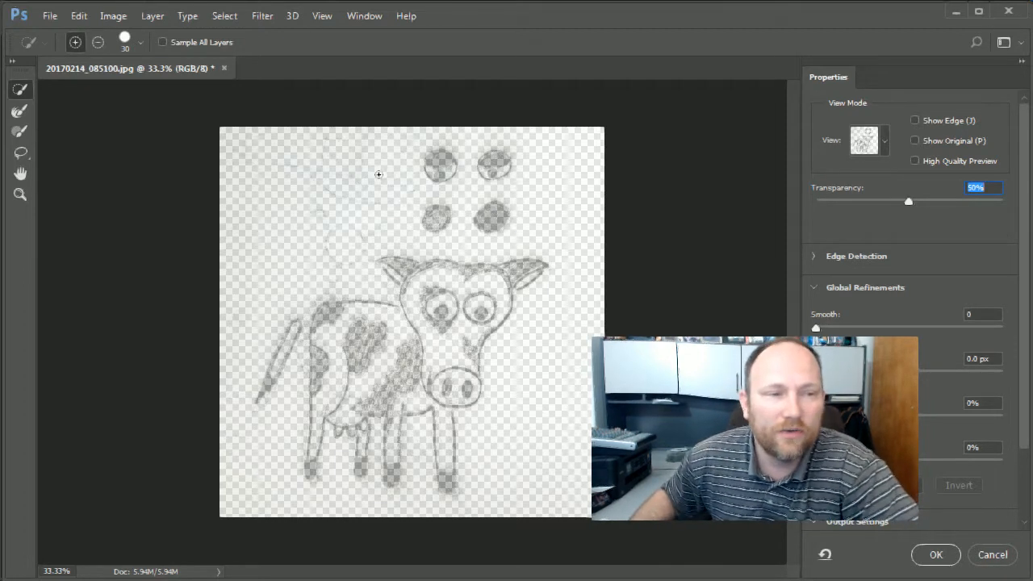
pyautogui.click(284, 232)
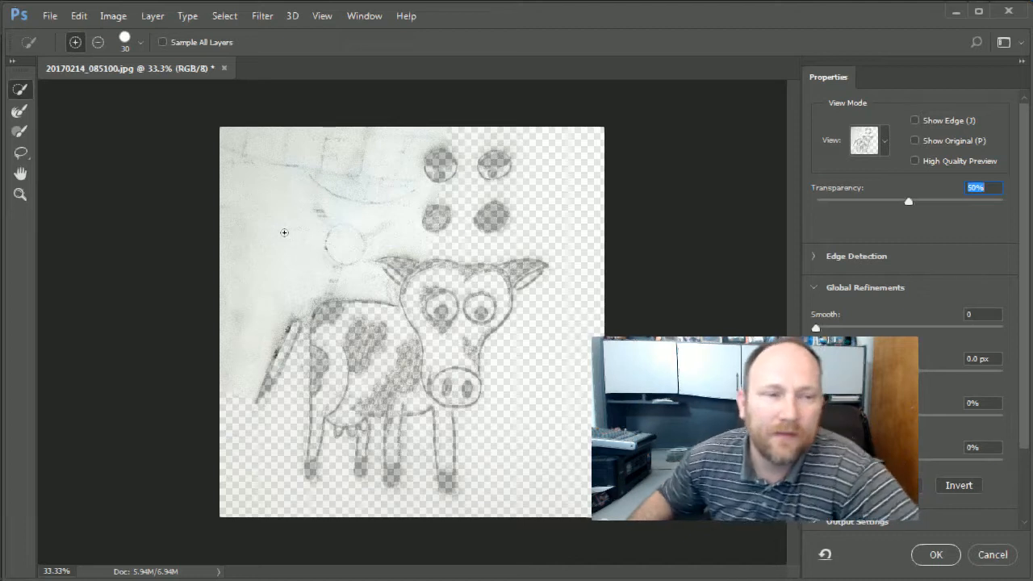
pyautogui.click(968, 484)
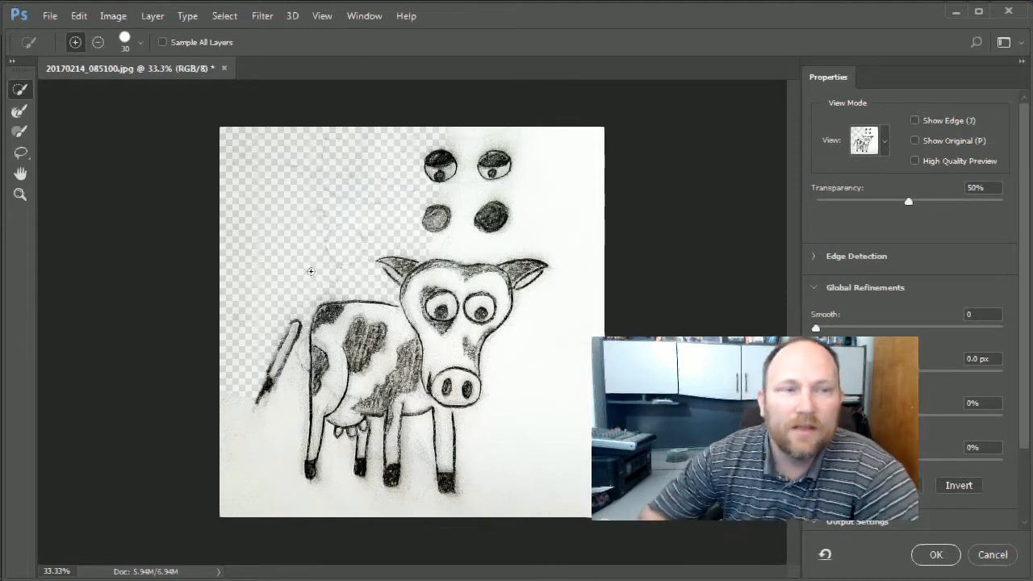
# Subtract the paper to the right of the cow's head and around the spare eyes from the selection
pyautogui.click(100, 43)
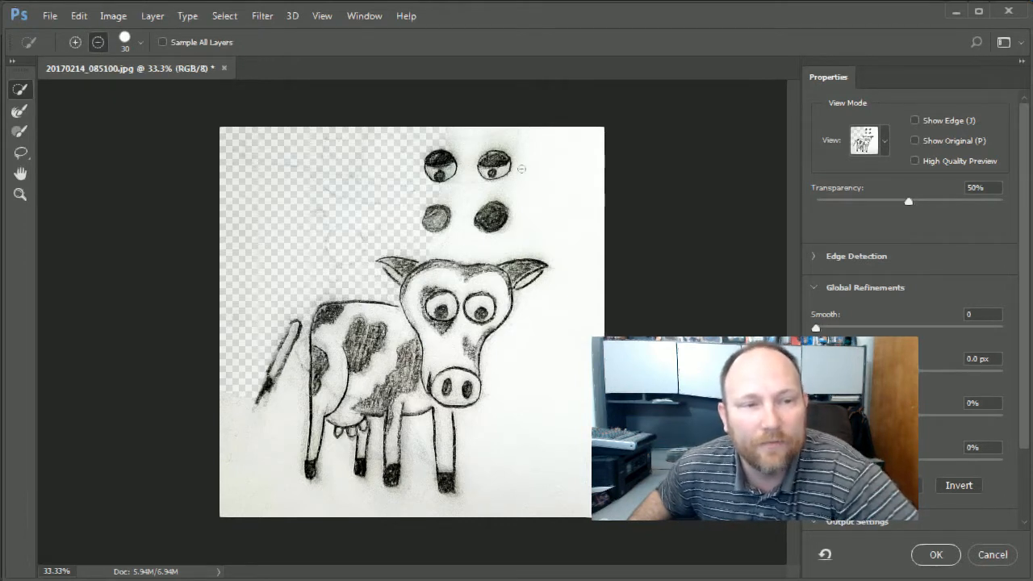
pyautogui.click(557, 213)
pyautogui.moveTo(472, 191); pyautogui.dragTo(464, 174)
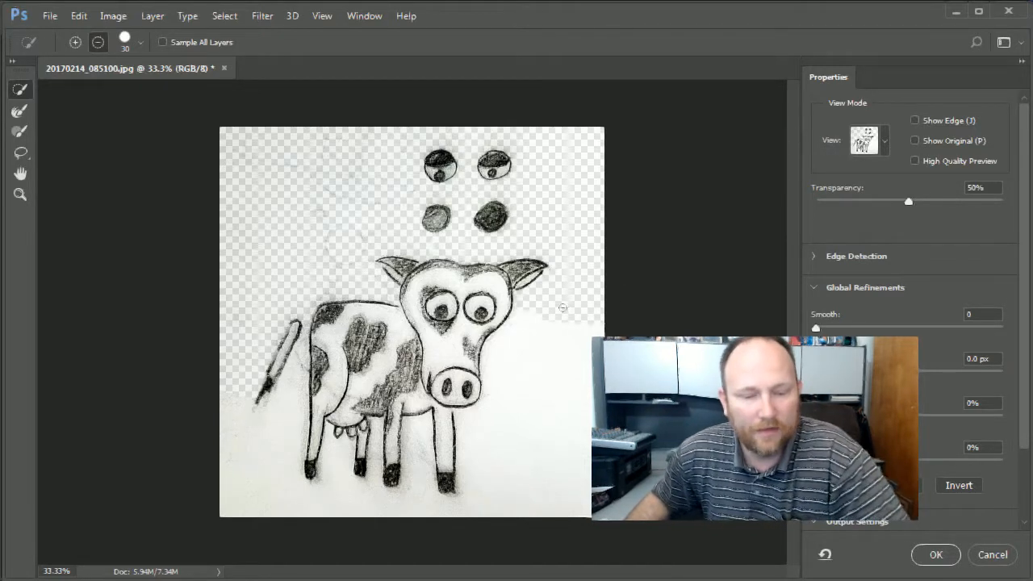
# Subtract the paper below the cow's head and around its front legs from the selection
pyautogui.hotkey('ctrl', '+')
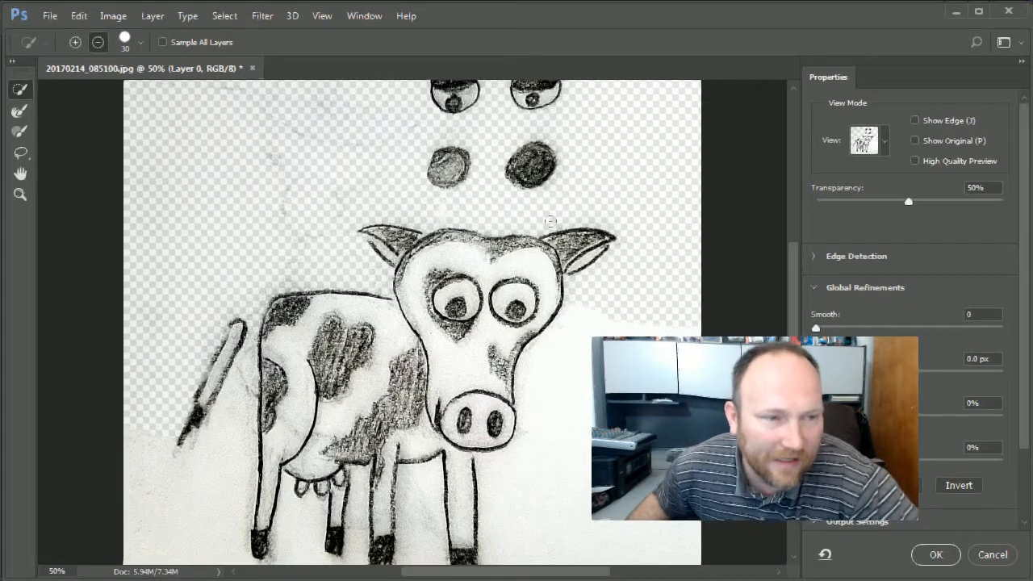
pyautogui.click(617, 428)
pyautogui.press('space')
pyautogui.moveTo(540, 445); pyautogui.dragTo(643, 258)
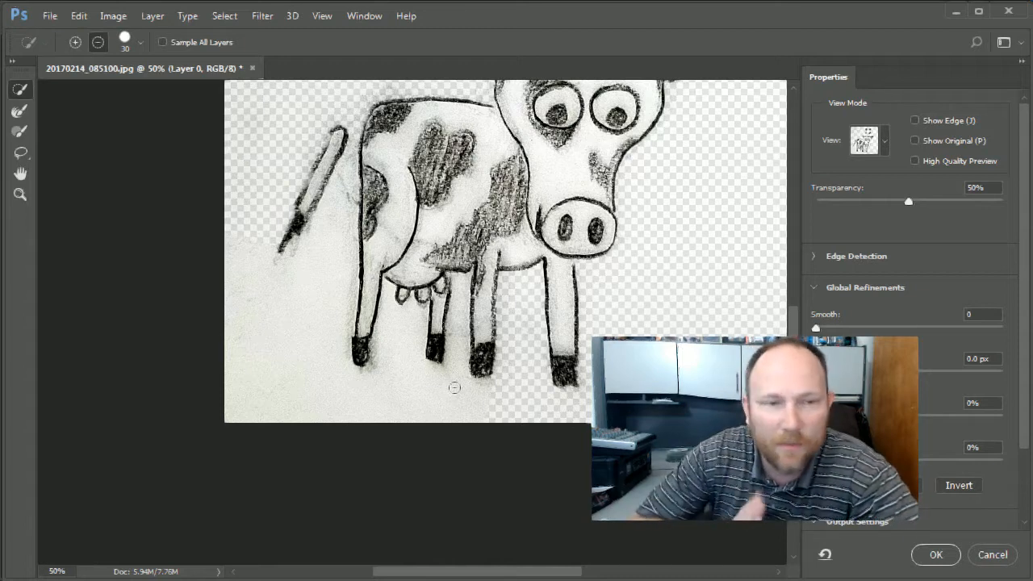
# Subtract the remaining paper between the cow's legs, beneath its body and around the tail from the selection
pyautogui.moveTo(459, 383); pyautogui.dragTo(454, 415)
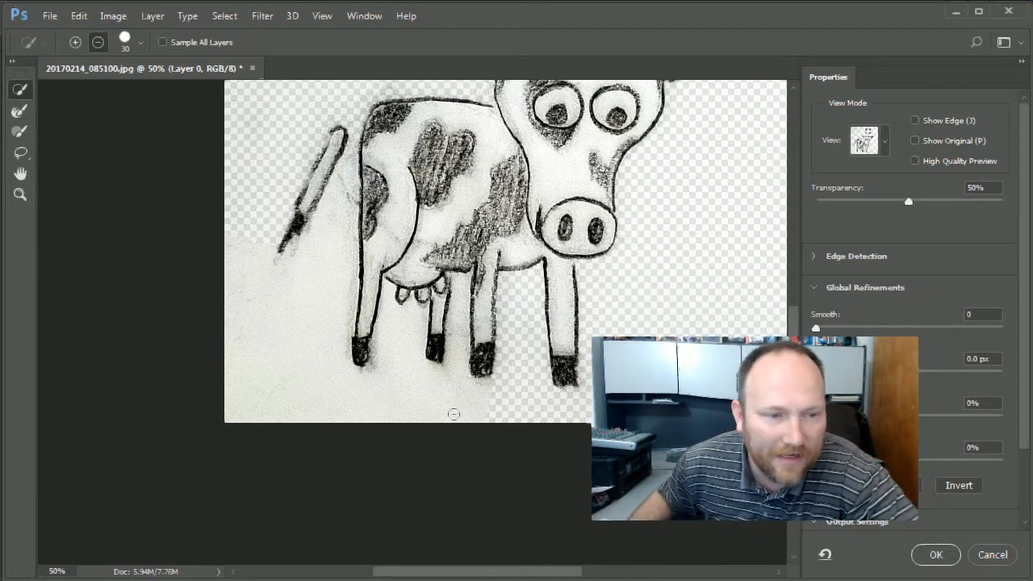
pyautogui.moveTo(407, 382); pyautogui.dragTo(395, 365)
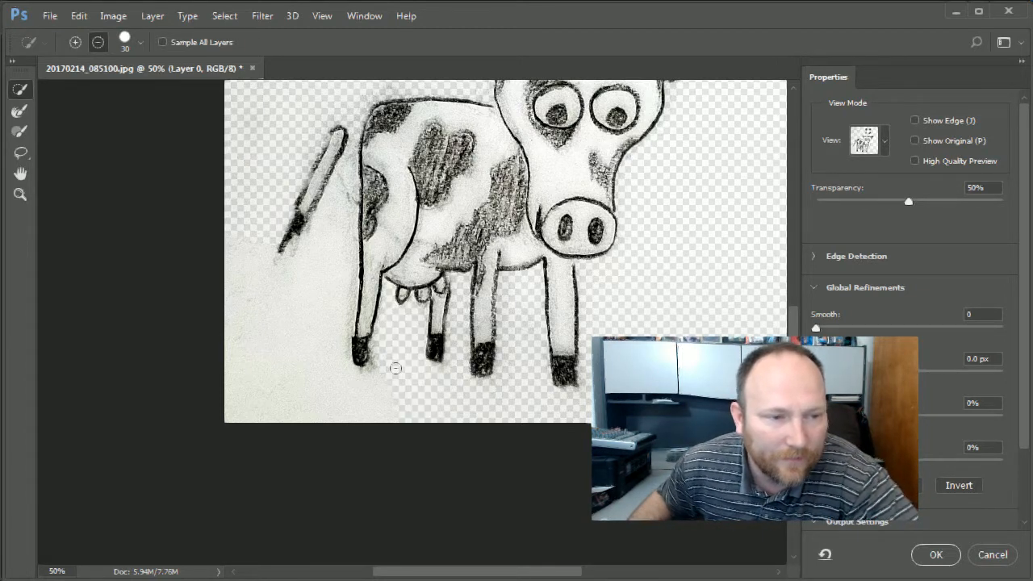
pyautogui.moveTo(306, 382); pyautogui.dragTo(314, 251)
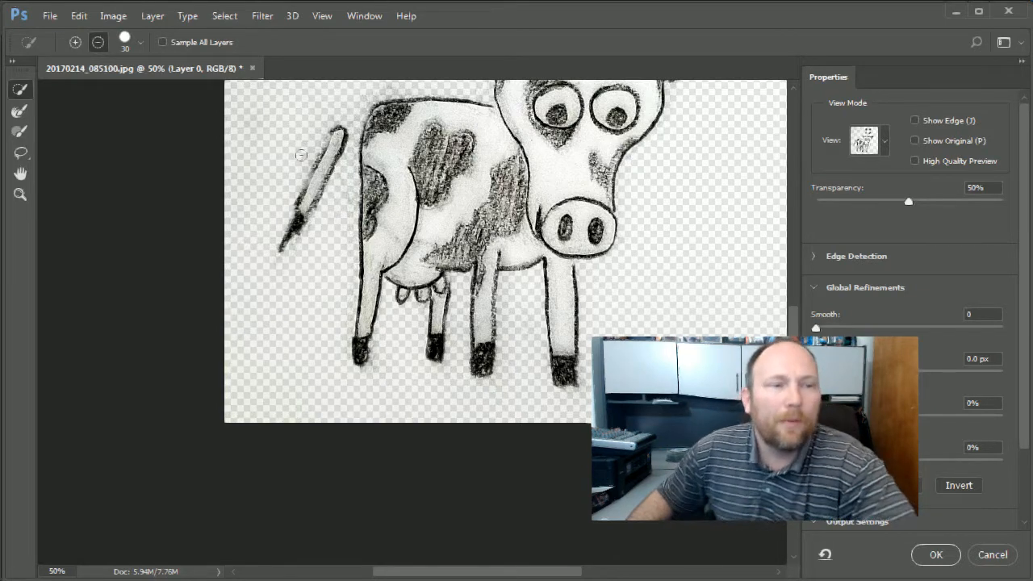
# Set the Select and Mask preview transparency to 55% to check the area around the spare eyes
pyautogui.scroll(6, 367, 117)
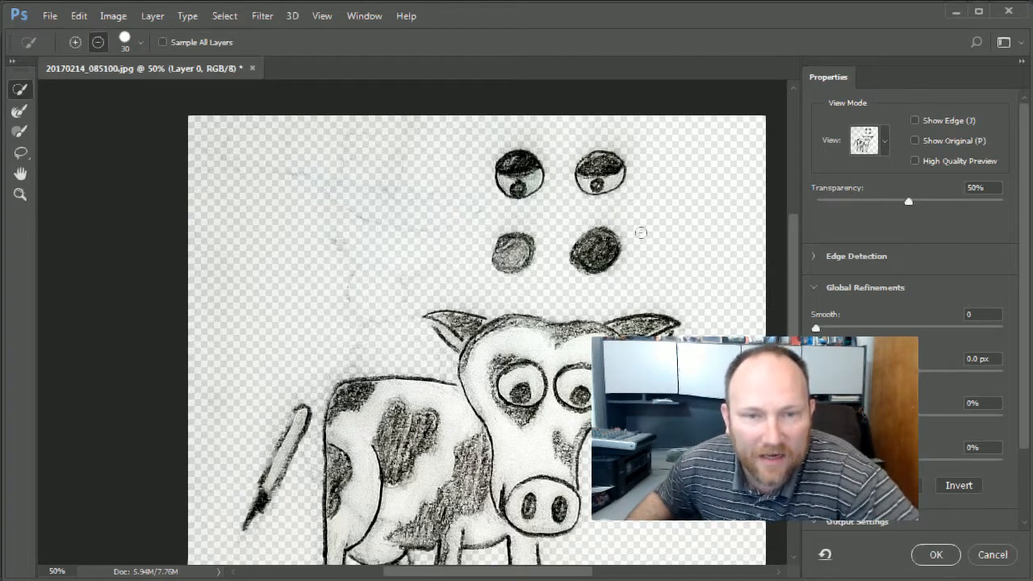
pyautogui.moveTo(907, 204)
pyautogui.mouseDown()
pyautogui.moveTo(850, 204)
pyautogui.moveTo(968, 197)
pyautogui.moveTo(909, 199)
pyautogui.mouseUp()
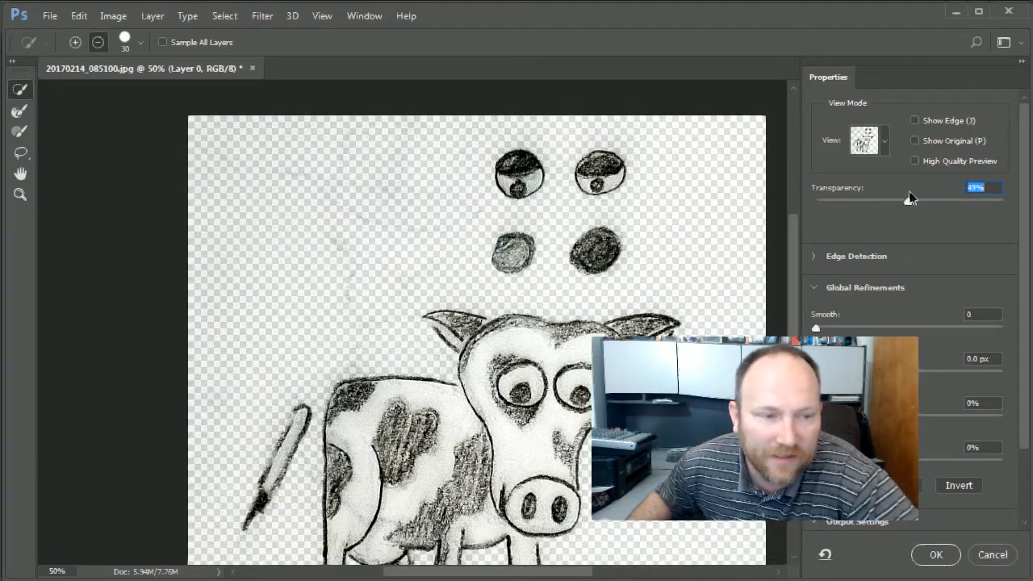
pyautogui.moveTo(972, 201); pyautogui.dragTo(931, 201)
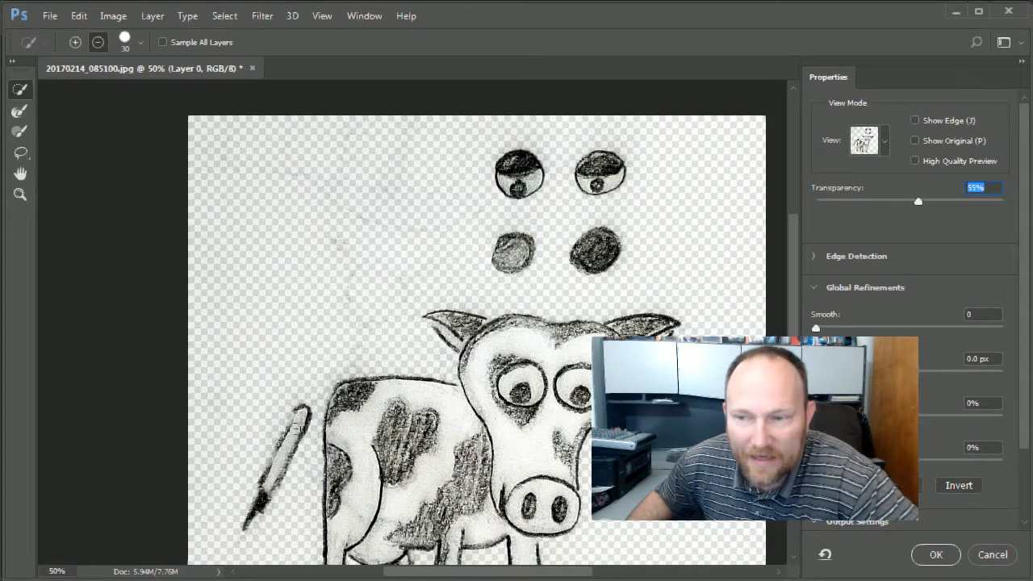
# Add the missing stretch of the tail's outer outline back to the selection with a size 10 brush
pyautogui.hotkey('ctrl', '+')
pyautogui.hotkey('ctrl', '+')
pyautogui.hotkey('ctrl', '+')
pyautogui.moveTo(291, 429); pyautogui.dragTo(507, 294)
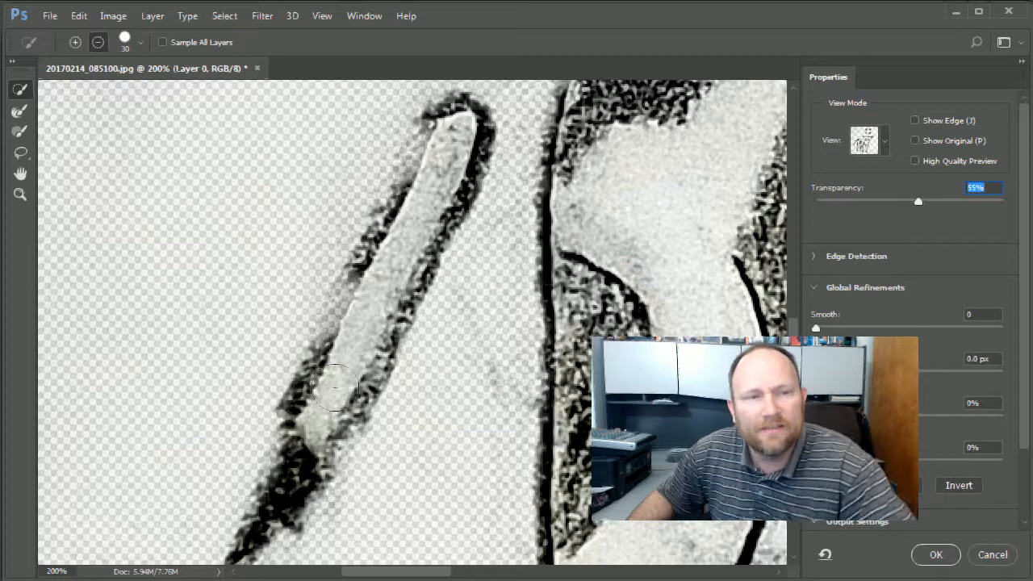
pyautogui.click(76, 42)
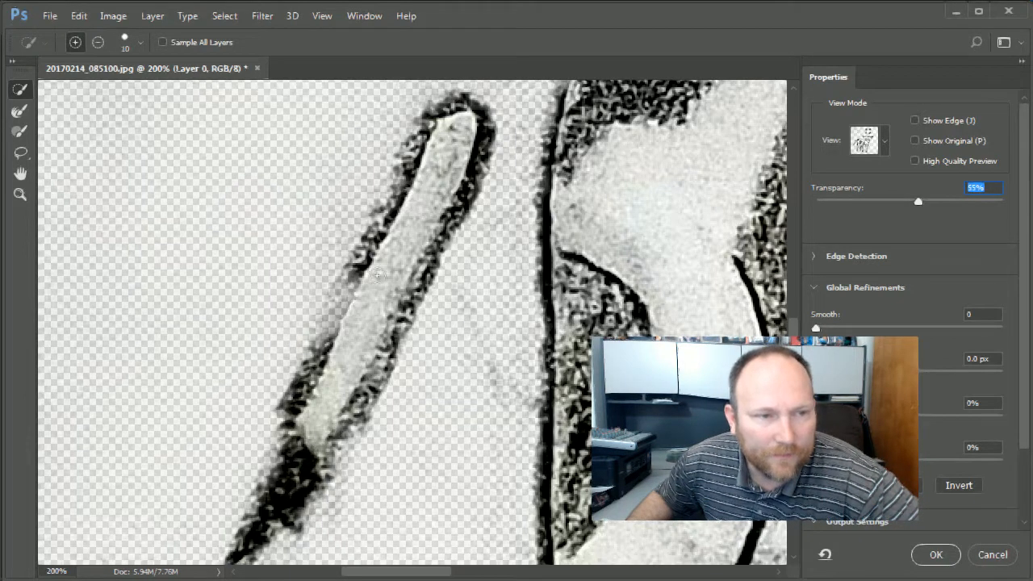
pyautogui.moveTo(346, 305); pyautogui.dragTo(332, 345)
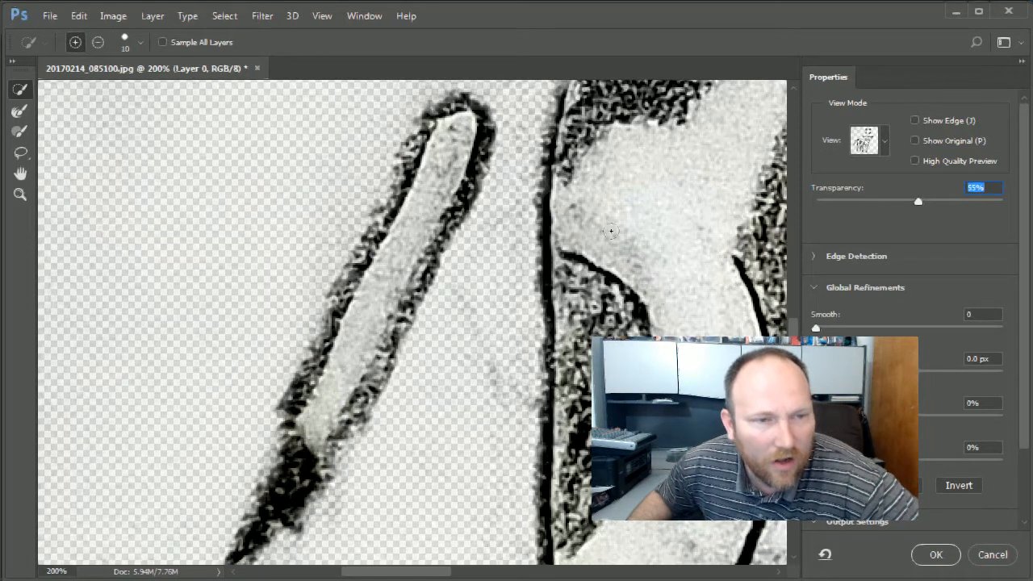
# Set the preview transparency to 62% and examine the selection edge along the cow's back, head and ears
pyautogui.moveTo(975, 205); pyautogui.dragTo(1023, 192)
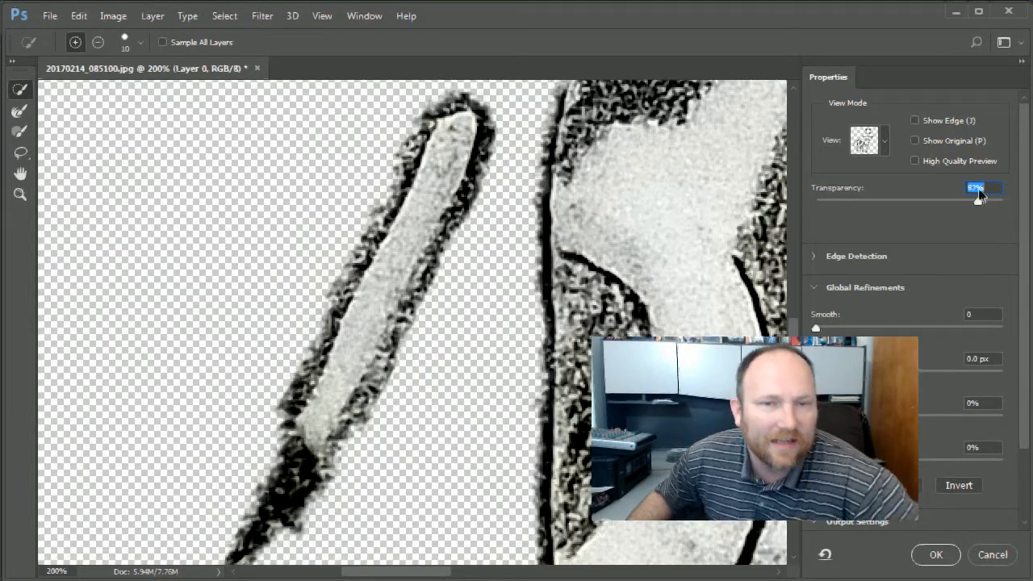
pyautogui.moveTo(935, 202); pyautogui.dragTo(931, 202)
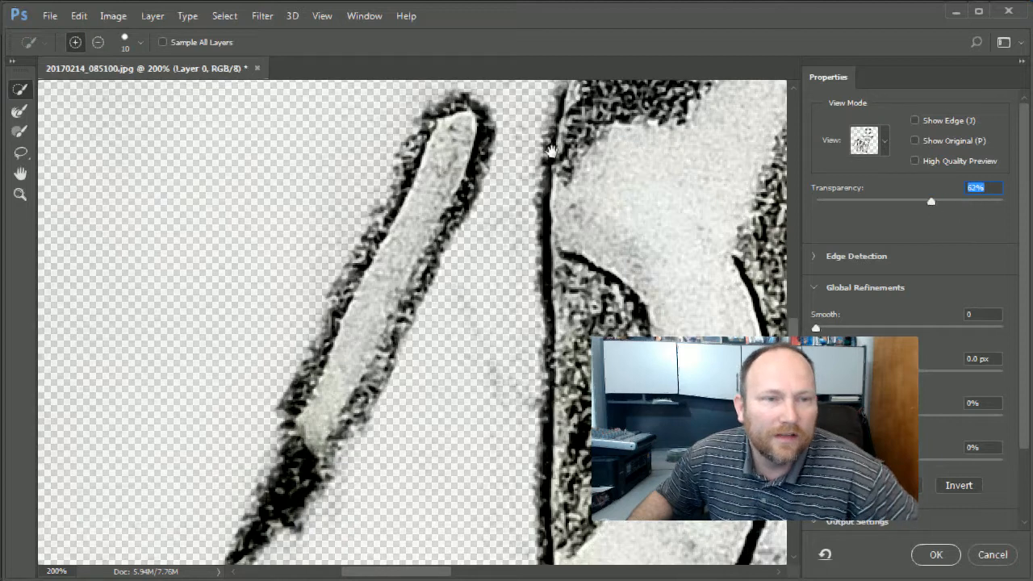
pyautogui.moveTo(551, 160); pyautogui.dragTo(455, 337)
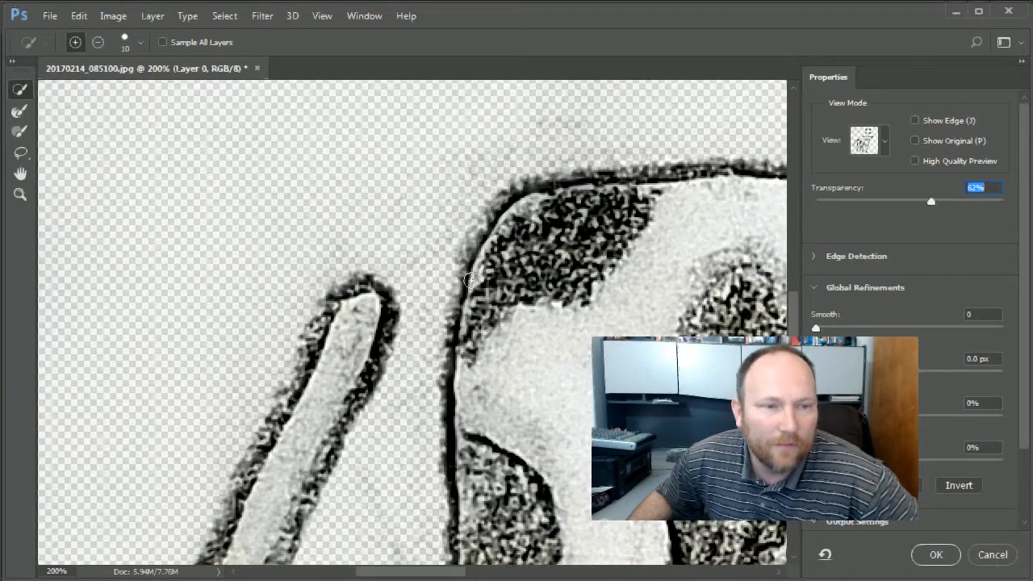
pyautogui.moveTo(777, 266); pyautogui.dragTo(483, 314)
pyautogui.moveTo(669, 298)
pyautogui.mouseDown()
pyautogui.moveTo(547, 280)
pyautogui.moveTo(519, 289)
pyautogui.mouseUp()
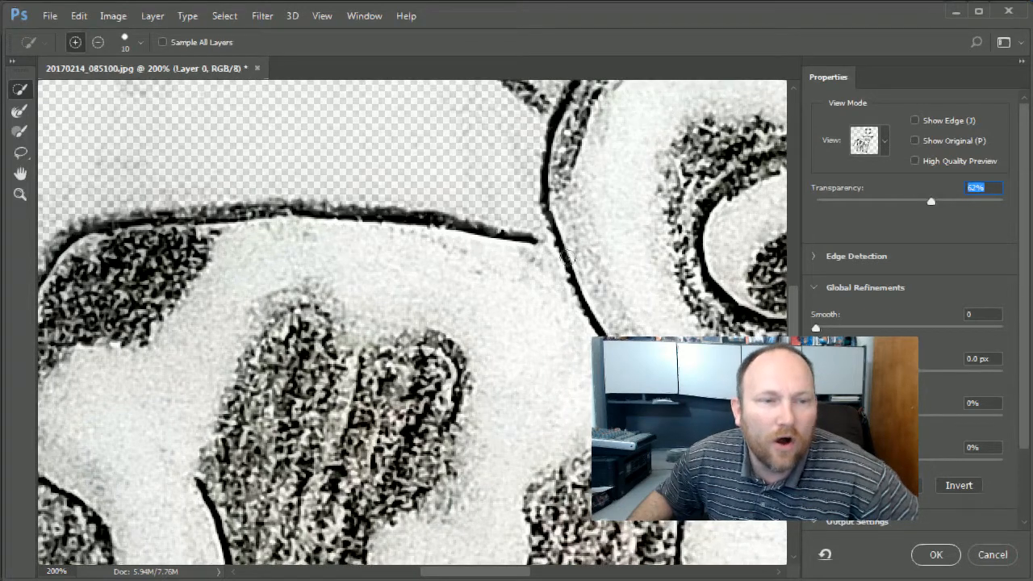
pyautogui.moveTo(613, 232); pyautogui.dragTo(552, 468)
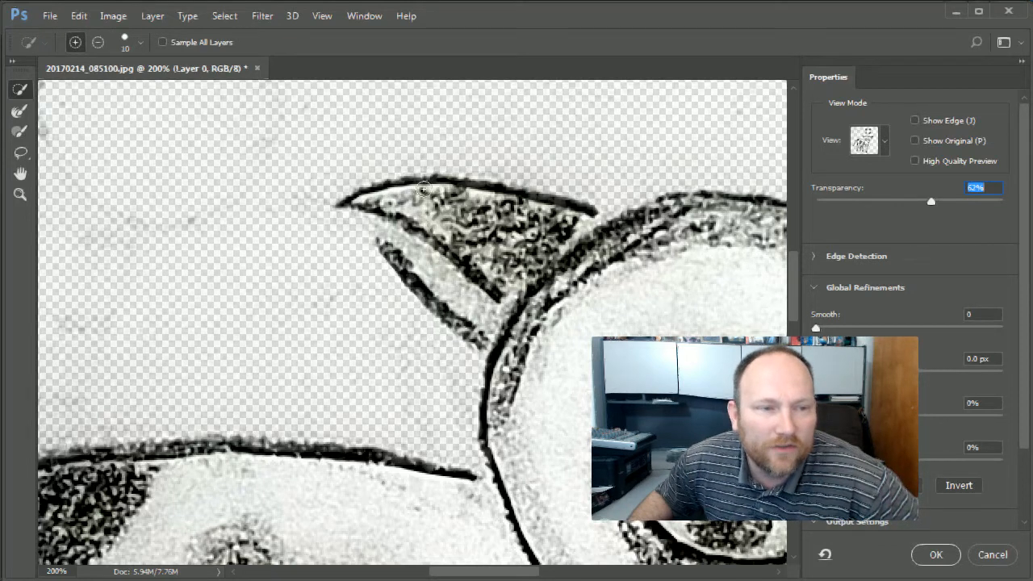
pyautogui.moveTo(597, 287); pyautogui.dragTo(98, 210)
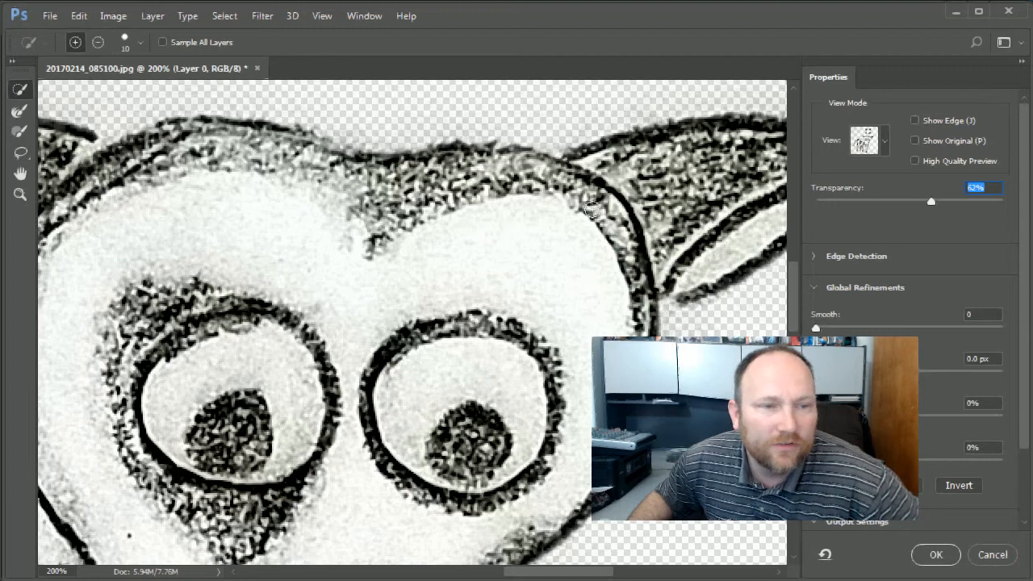
pyautogui.moveTo(694, 235); pyautogui.dragTo(478, 209)
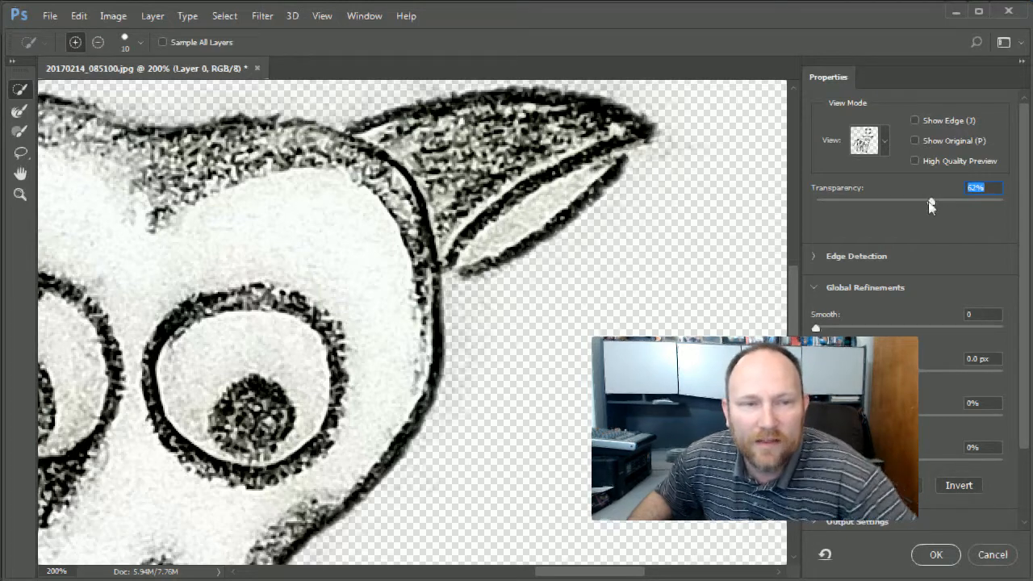
# Set the preview transparency to 56% and examine the selection edges around the spare eyes, legs and udder
pyautogui.moveTo(930, 202)
pyautogui.mouseDown()
pyautogui.moveTo(967, 198)
pyautogui.moveTo(919, 209)
pyautogui.mouseUp()
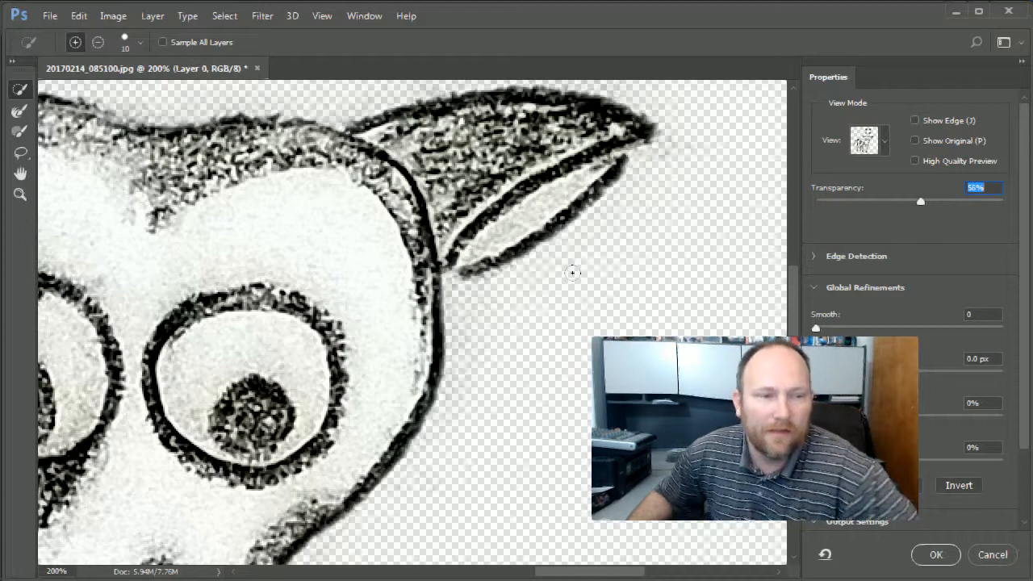
pyautogui.moveTo(466, 85); pyautogui.dragTo(554, 363)
pyautogui.moveTo(324, 239); pyautogui.dragTo(533, 412)
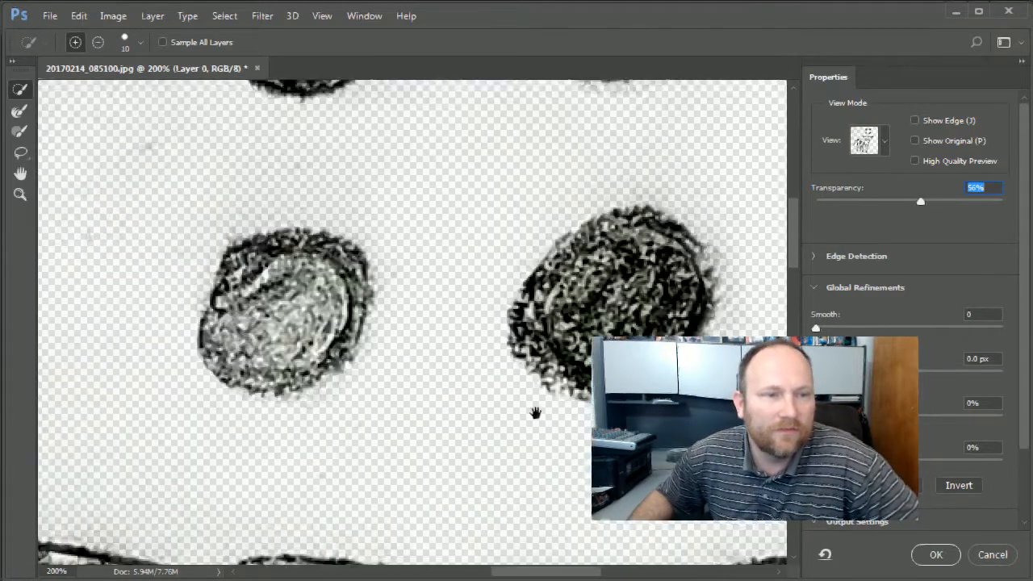
pyautogui.moveTo(380, 240)
pyautogui.mouseDown()
pyautogui.moveTo(378, 390)
pyautogui.moveTo(357, 193)
pyautogui.mouseUp()
pyautogui.moveTo(352, 351); pyautogui.dragTo(367, 290)
pyautogui.moveTo(401, 375); pyautogui.dragTo(485, 8)
pyautogui.moveTo(353, 454); pyautogui.dragTo(404, 212)
pyautogui.moveTo(374, 380); pyautogui.dragTo(340, 153)
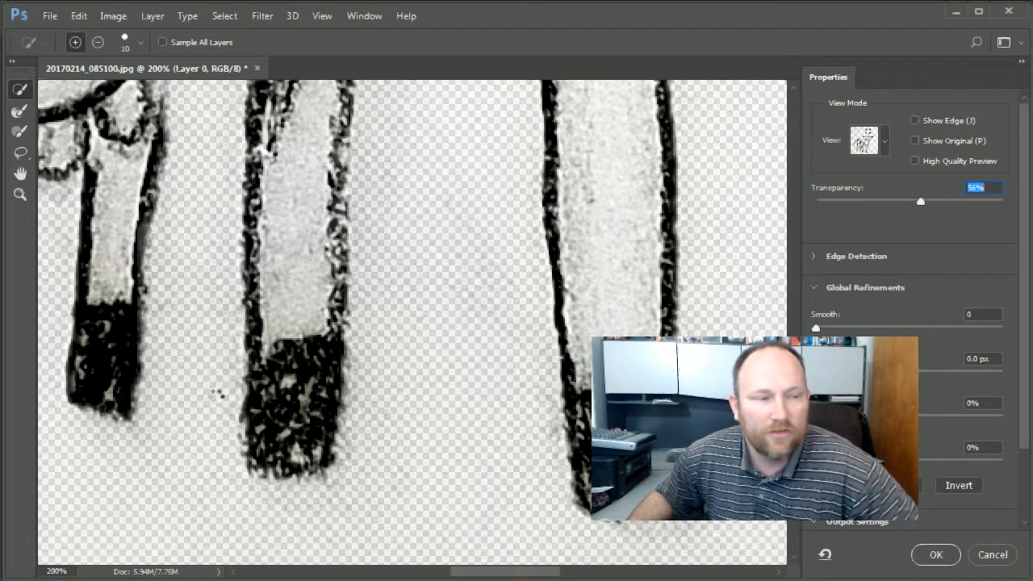
pyautogui.moveTo(191, 362); pyautogui.dragTo(633, 428)
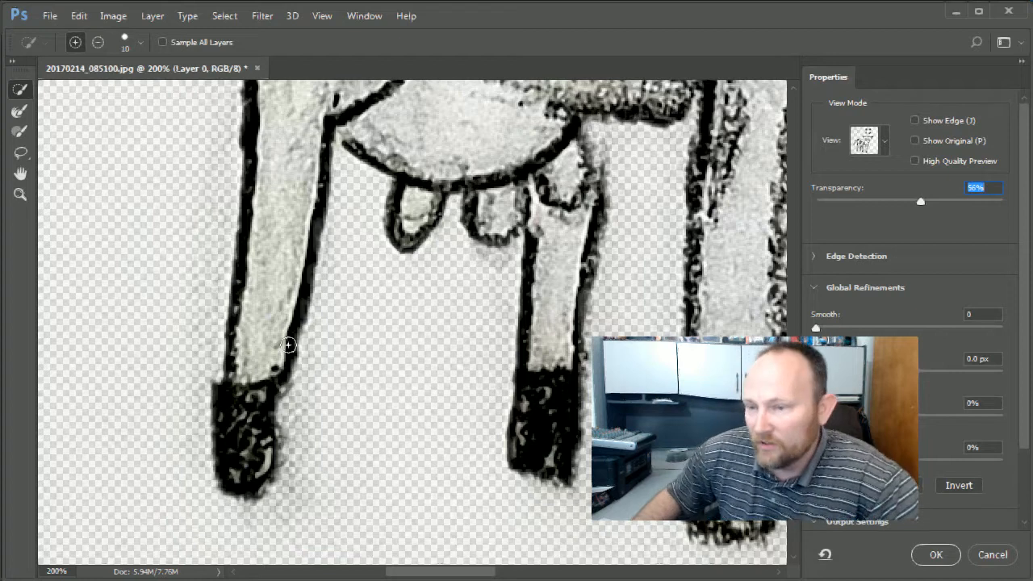
# Set the preview transparency to 67% and accept the refined selection of the cow drawing
pyautogui.moveTo(917, 204); pyautogui.dragTo(940, 202)
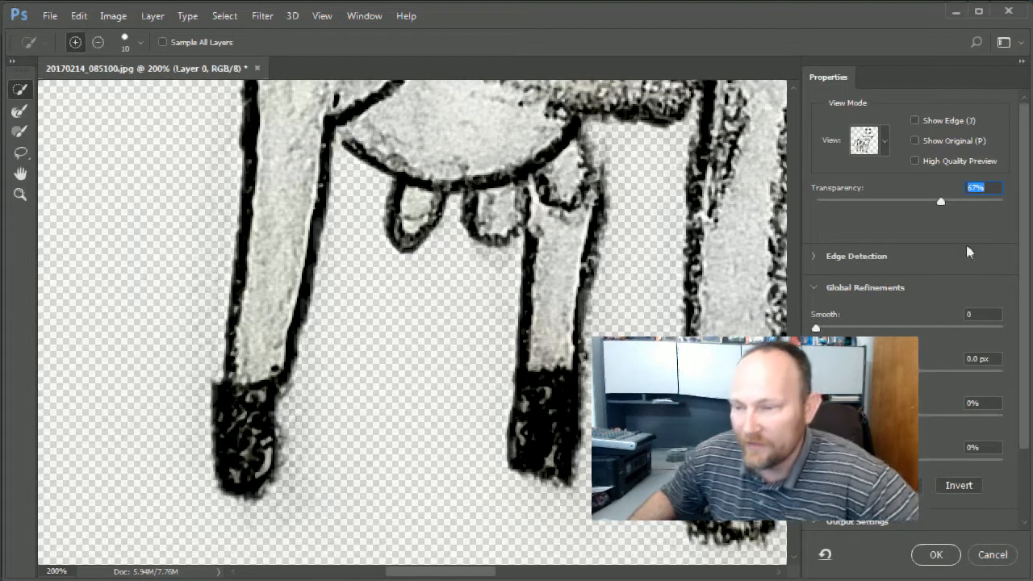
pyautogui.click(936, 556)
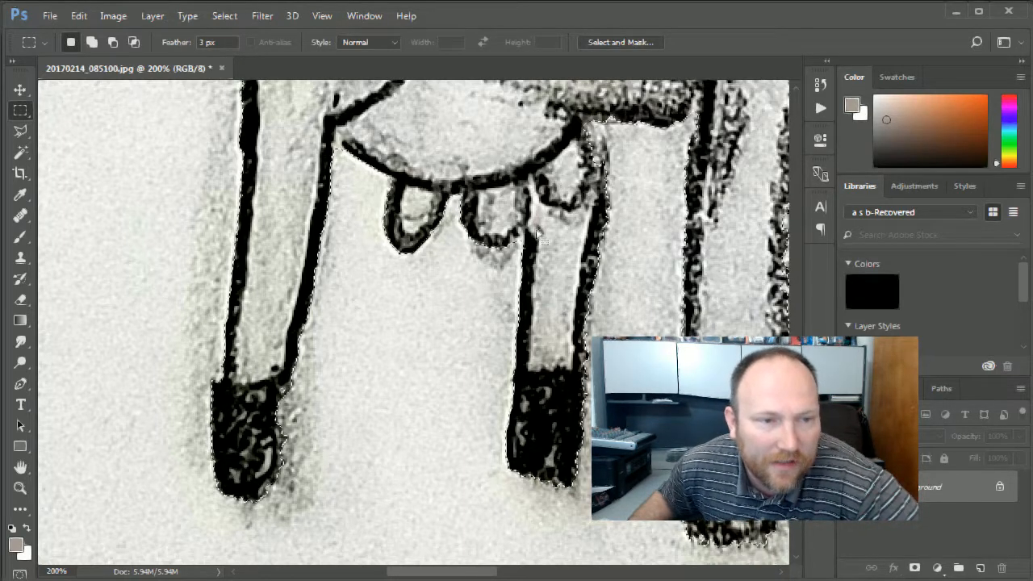
pyautogui.hotkey('ctrl', '-')
pyautogui.hotkey('ctrl', '-')
pyautogui.hotkey('ctrl', '-')
pyautogui.hotkey('ctrl', '-')
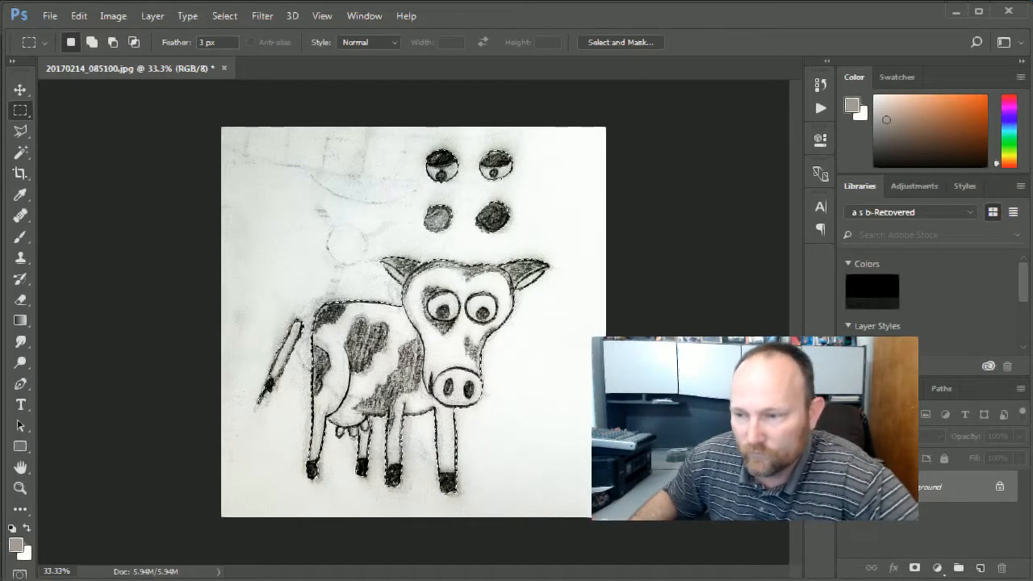
# Copy the selected cow drawing onto a new layer and rename that layer "main body"
pyautogui.hotkey('ctrl', 'd')
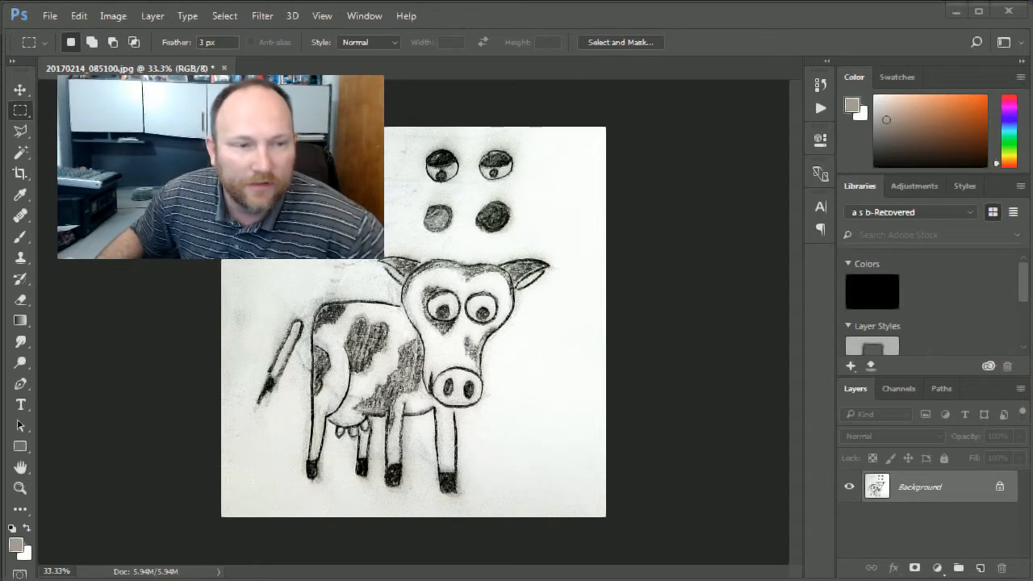
pyautogui.click(519, 341)
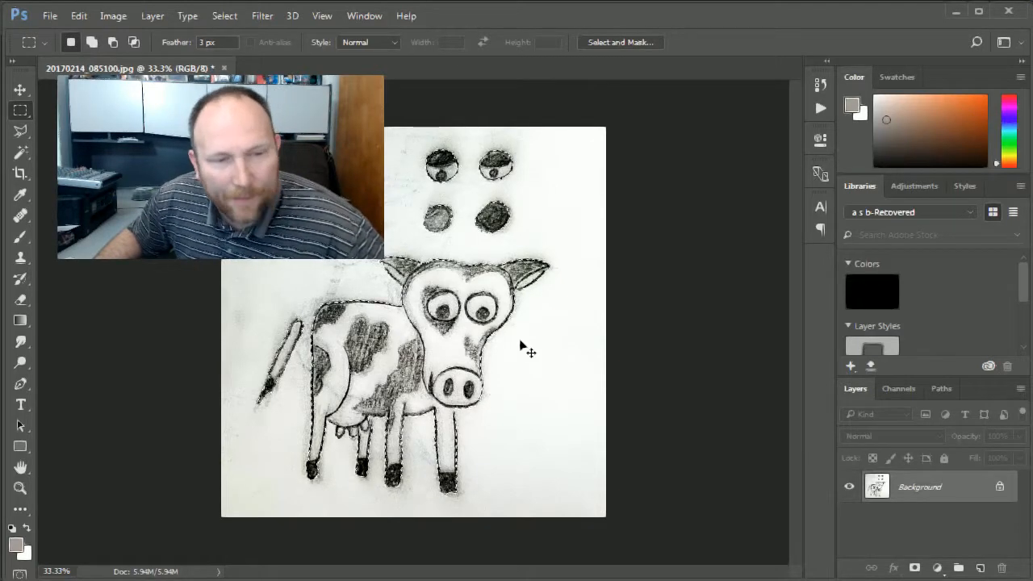
pyautogui.hotkey('ctrl', 'j')
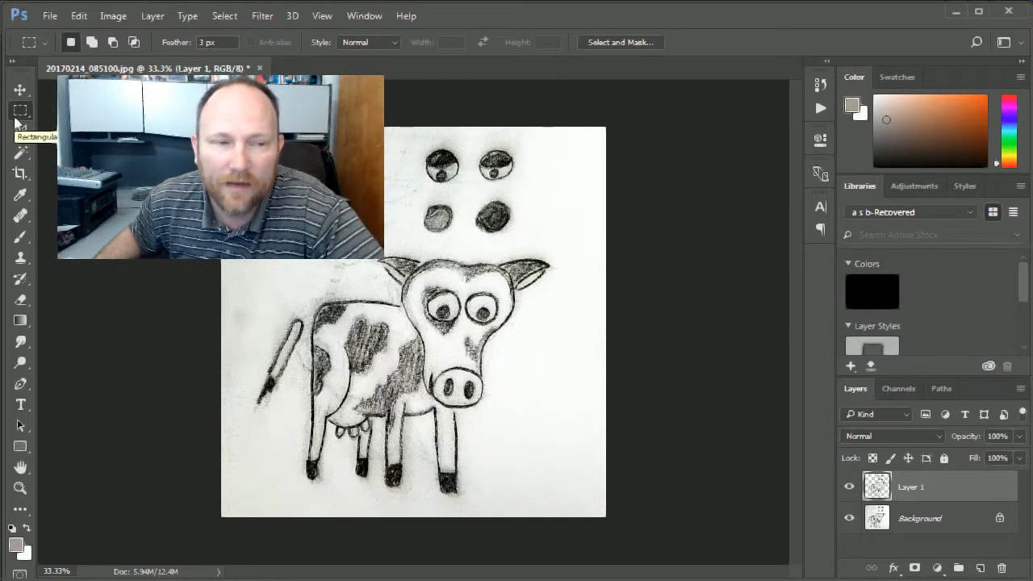
pyautogui.doubleClick(910, 488)
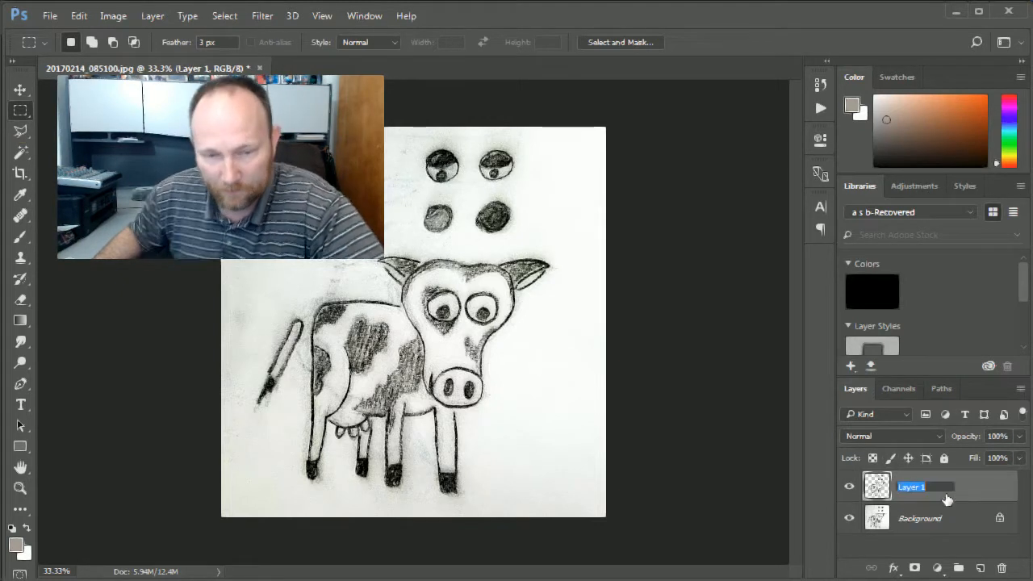
pyautogui.write('main')
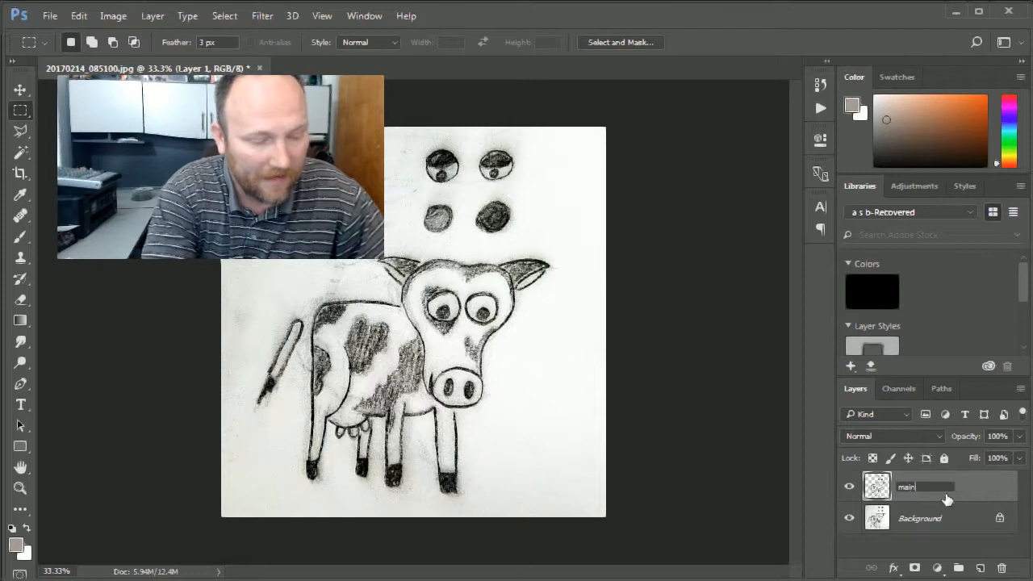
pyautogui.write(' body')
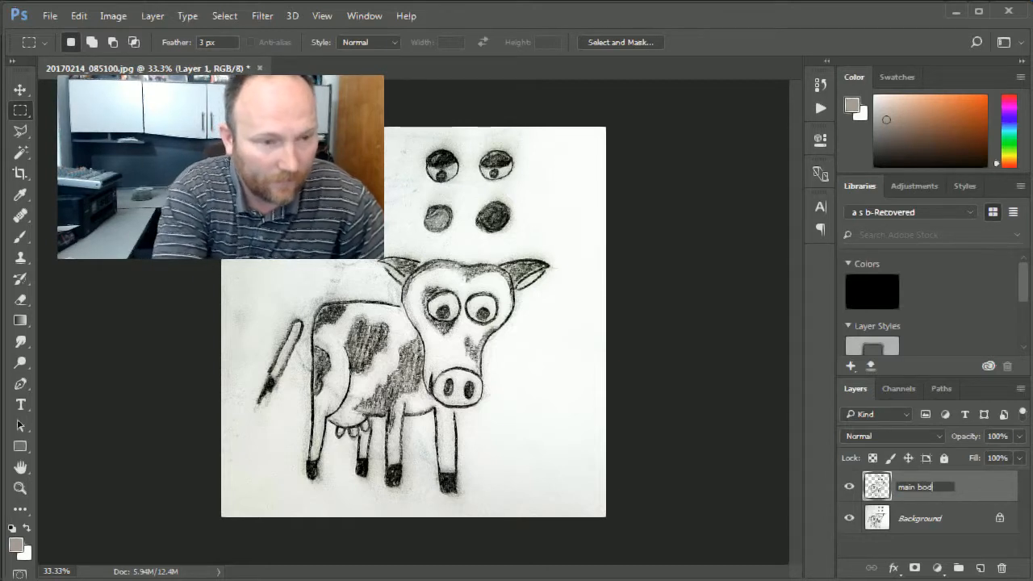
# Hide the Background layer and make the main body layer active
pyautogui.click(971, 518)
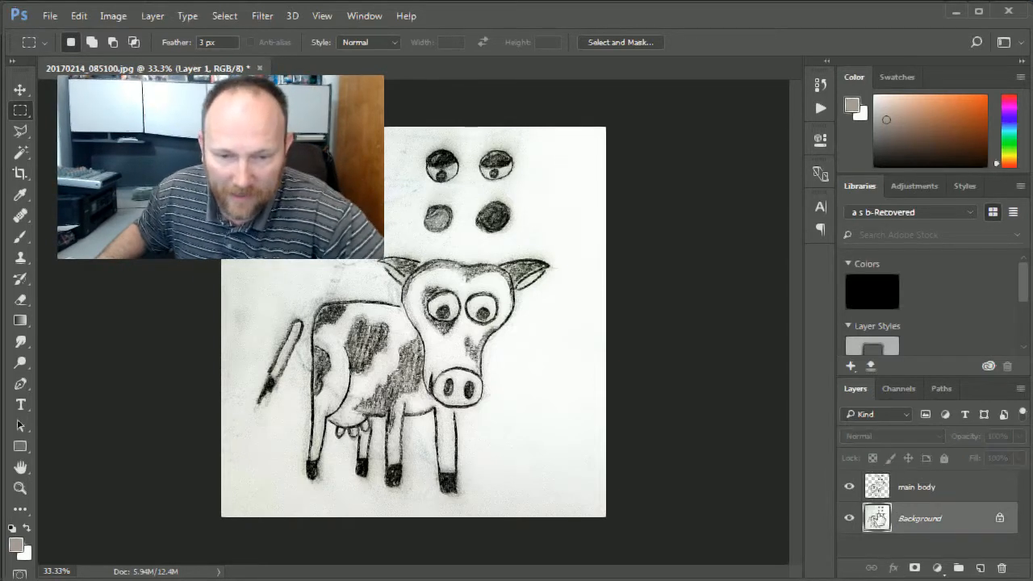
pyautogui.click(849, 518)
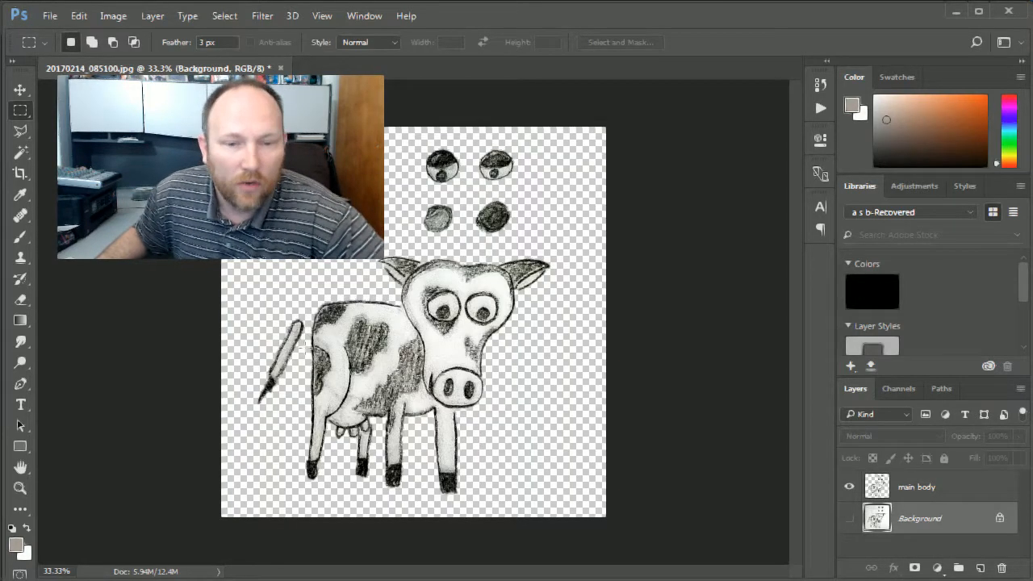
pyautogui.click(926, 489)
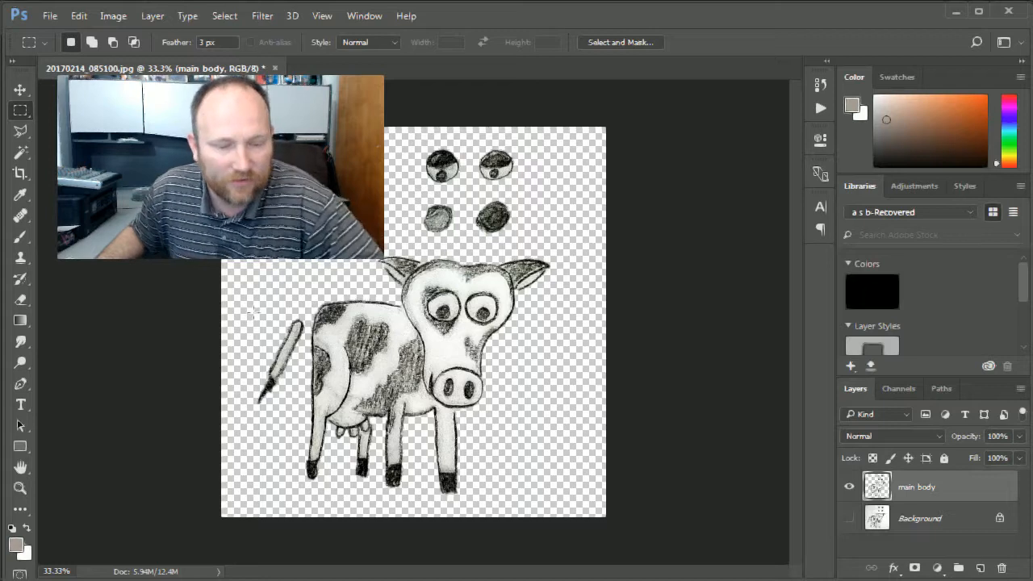
# Cut the tail from the main body layer using a rectangular marquee selection and paste it onto its own layer
pyautogui.hotkey('ctrl', '+')
pyautogui.hotkey('ctrl', '+')
pyautogui.moveTo(247, 331); pyautogui.dragTo(456, 299)
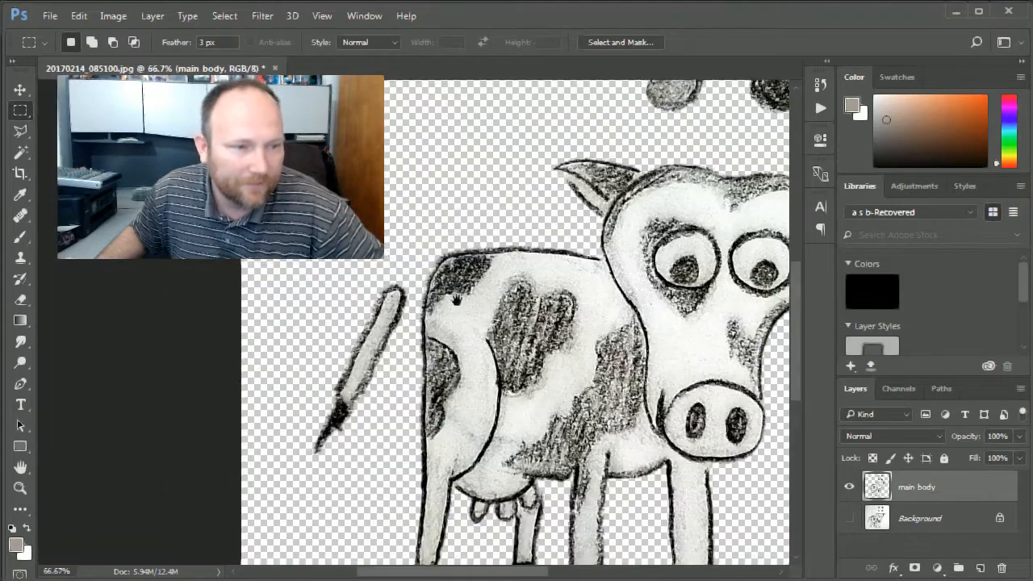
pyautogui.moveTo(300, 278); pyautogui.dragTo(412, 476)
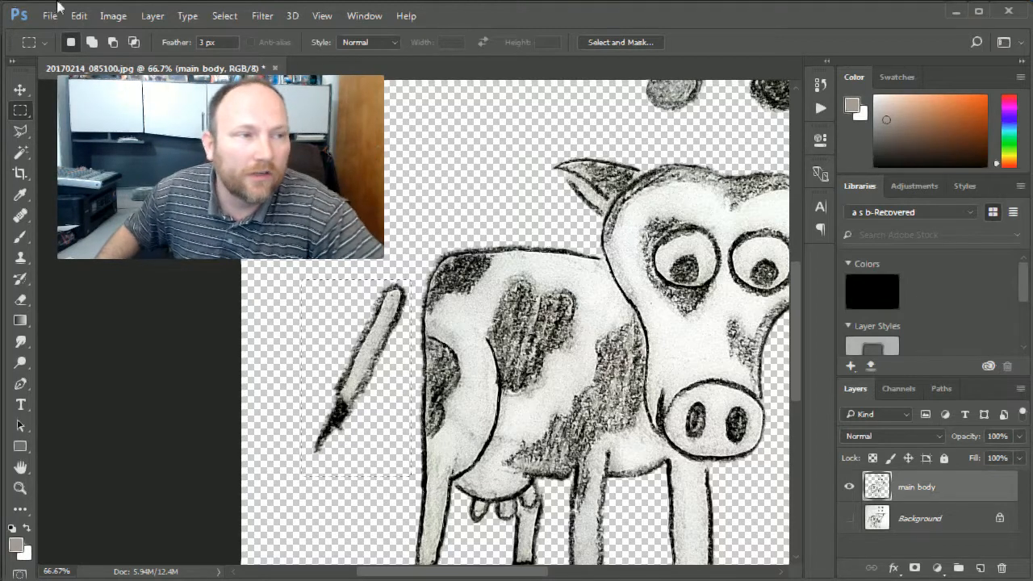
pyautogui.click(80, 16)
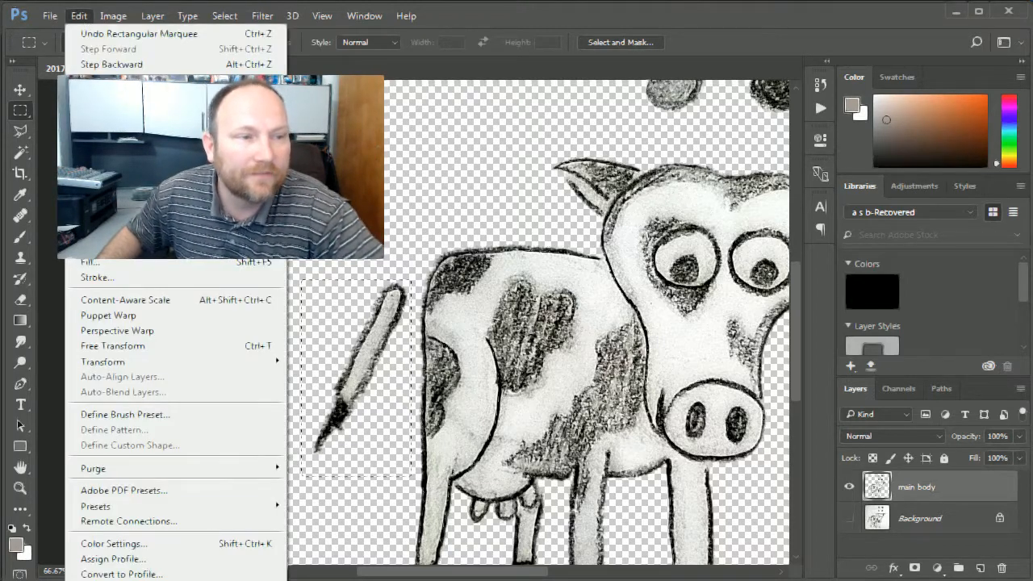
pyautogui.click(90, 110)
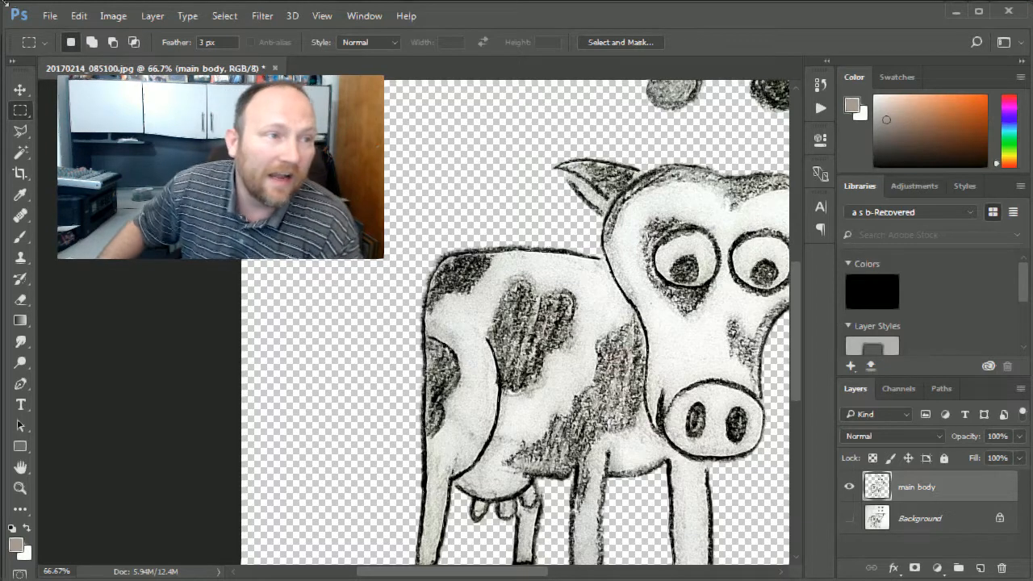
pyautogui.click(89, 17)
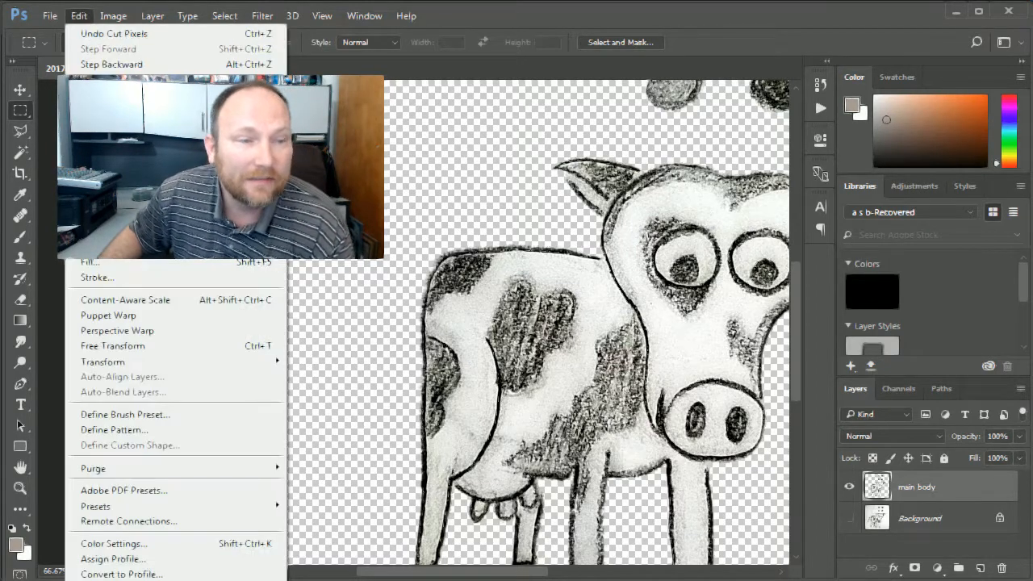
pyautogui.click(95, 155)
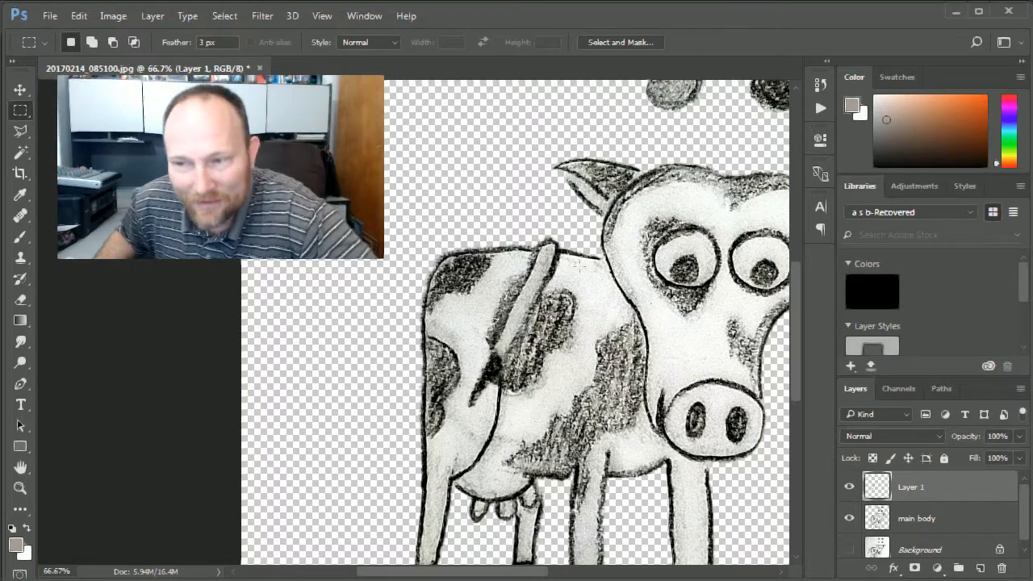
# Move the cut-out tail off the cow's body to the empty area behind it and rename its layer "tail"
pyautogui.click(20, 89)
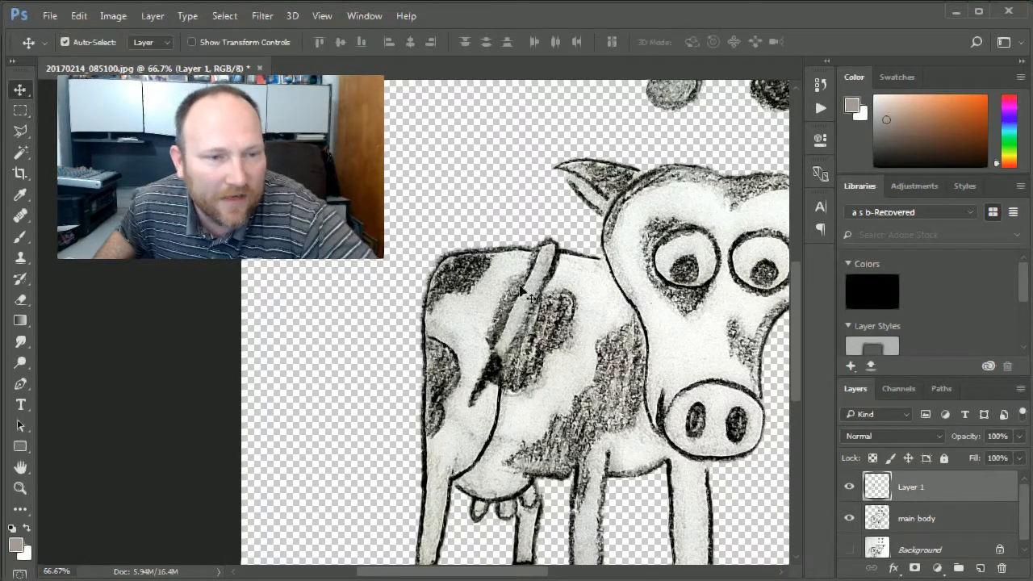
pyautogui.moveTo(534, 295); pyautogui.dragTo(378, 330)
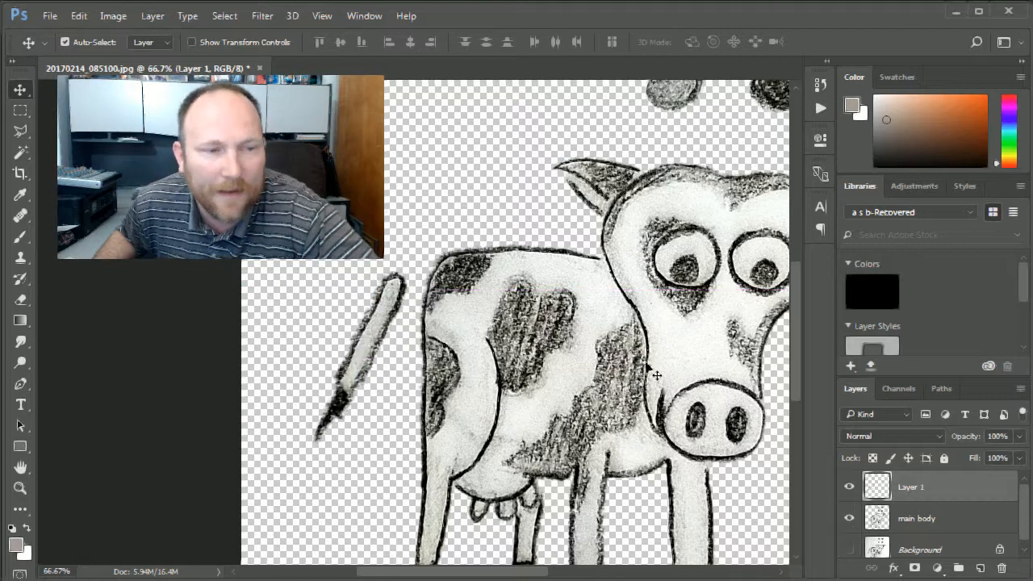
pyautogui.doubleClick(910, 486)
pyautogui.write('tail')
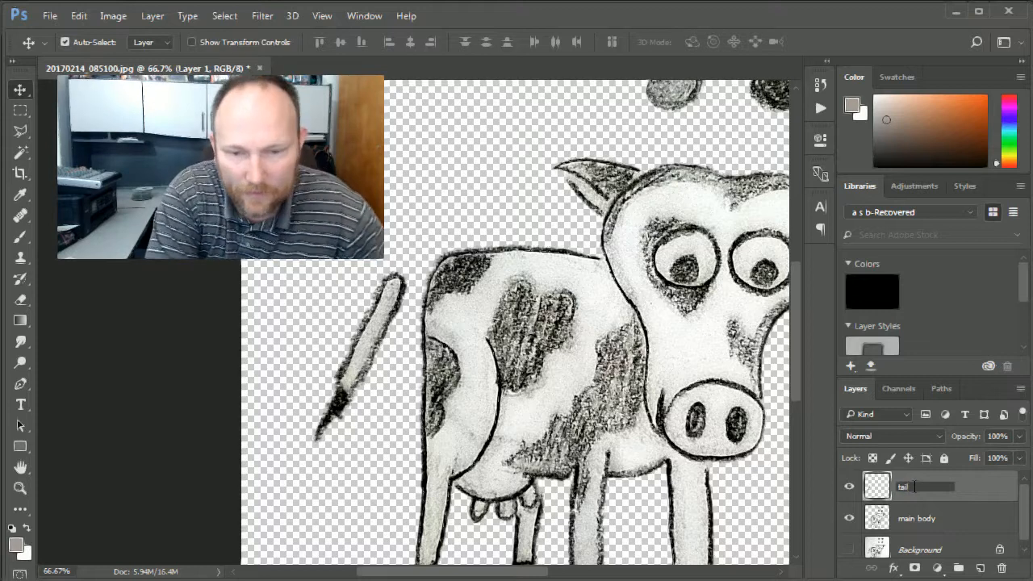
pyautogui.press('Return')
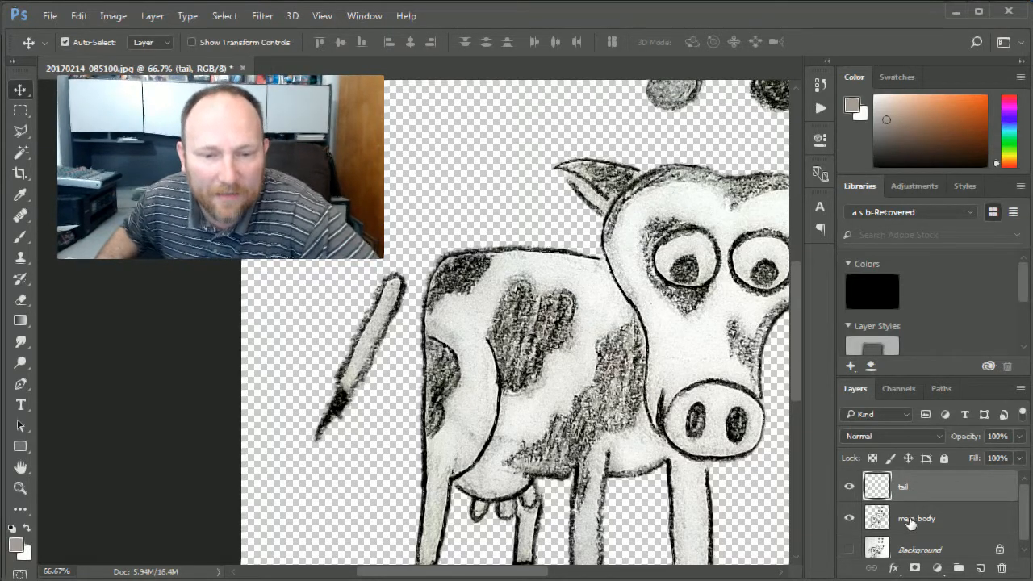
# Cut the two closed eyes above the head from the main body layer with a rectangular marquee and paste them onto a new layer
pyautogui.moveTo(692, 197); pyautogui.dragTo(509, 370)
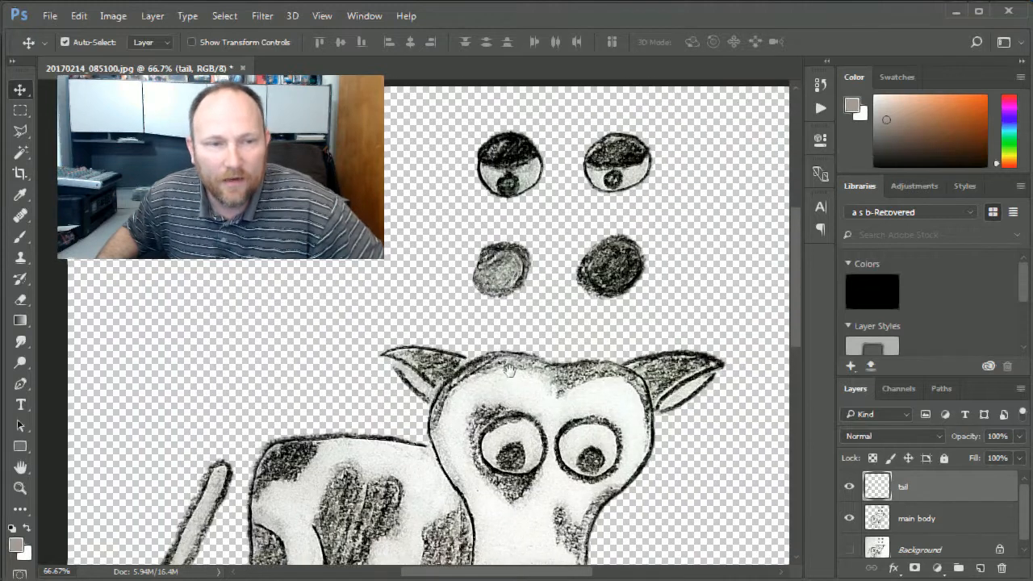
pyautogui.click(20, 110)
pyautogui.moveTo(444, 235); pyautogui.dragTo(671, 328)
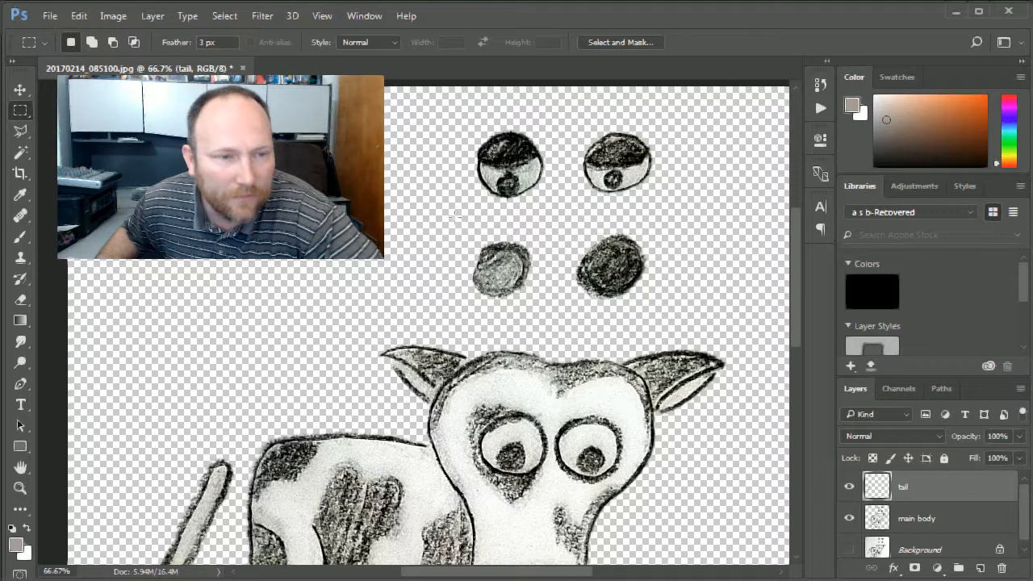
pyautogui.moveTo(597, 286); pyautogui.dragTo(667, 321)
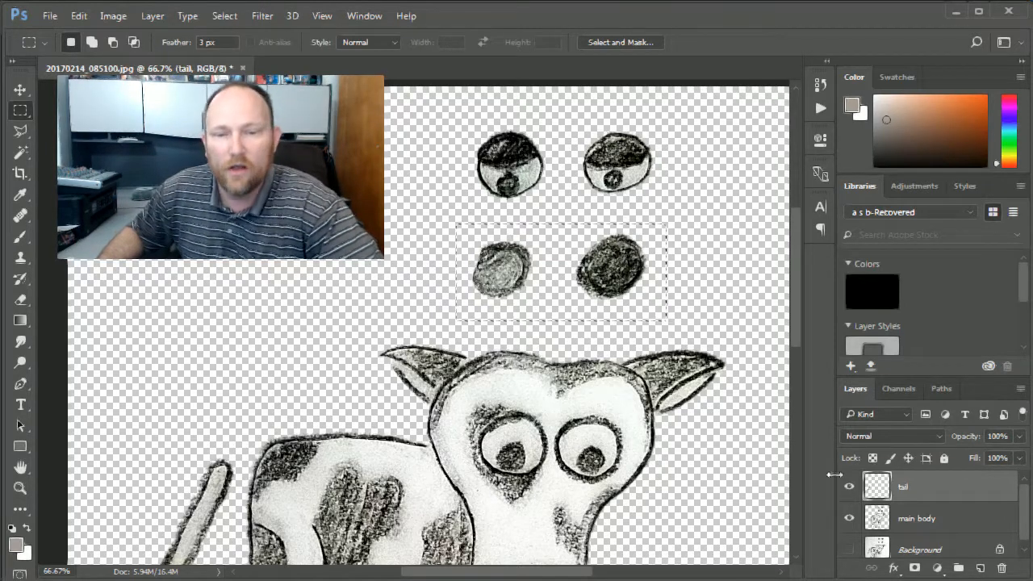
pyautogui.click(939, 522)
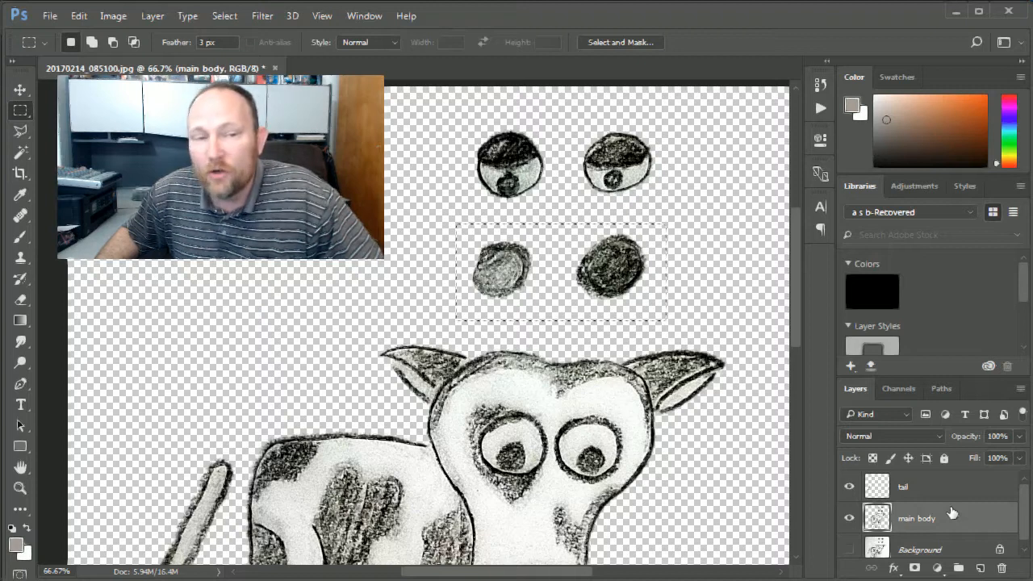
pyautogui.hotkey('ctrl', 'v')
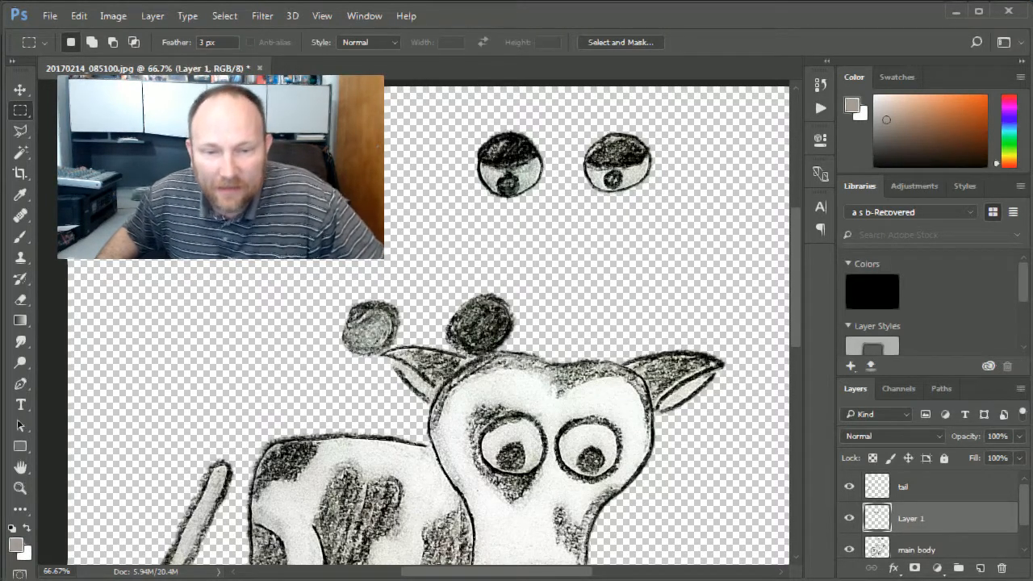
# Rename the layer holding the pasted pair of shut eyes to "closed eyes"
pyautogui.doubleClick(923, 519)
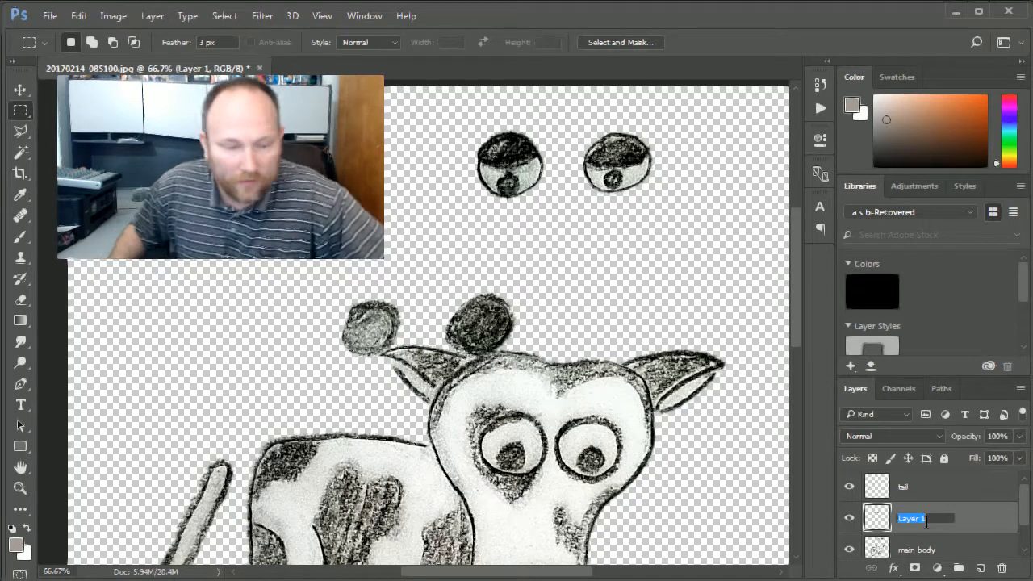
pyautogui.write('closed eye')
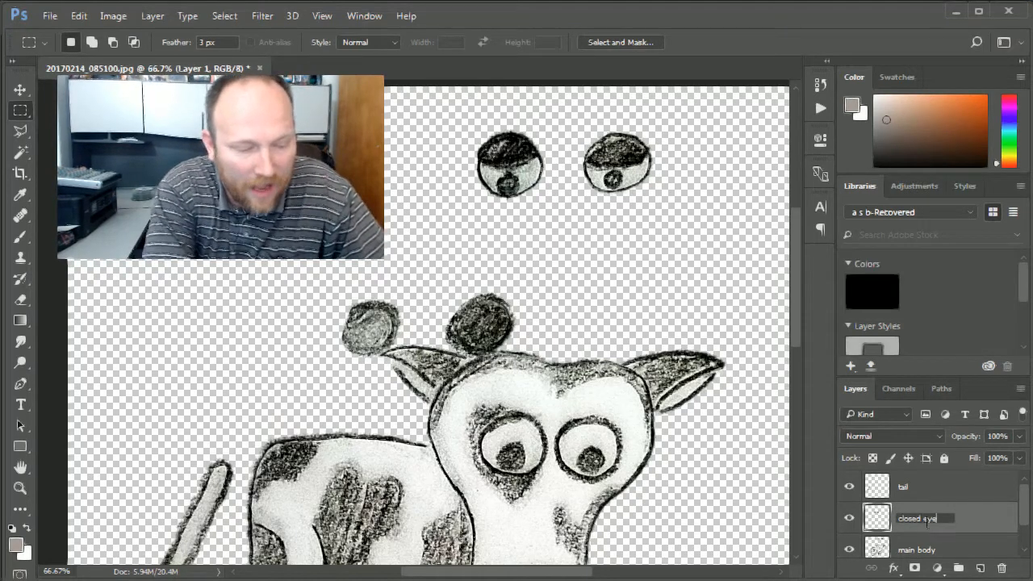
pyautogui.write('s')
pyautogui.press('Return')
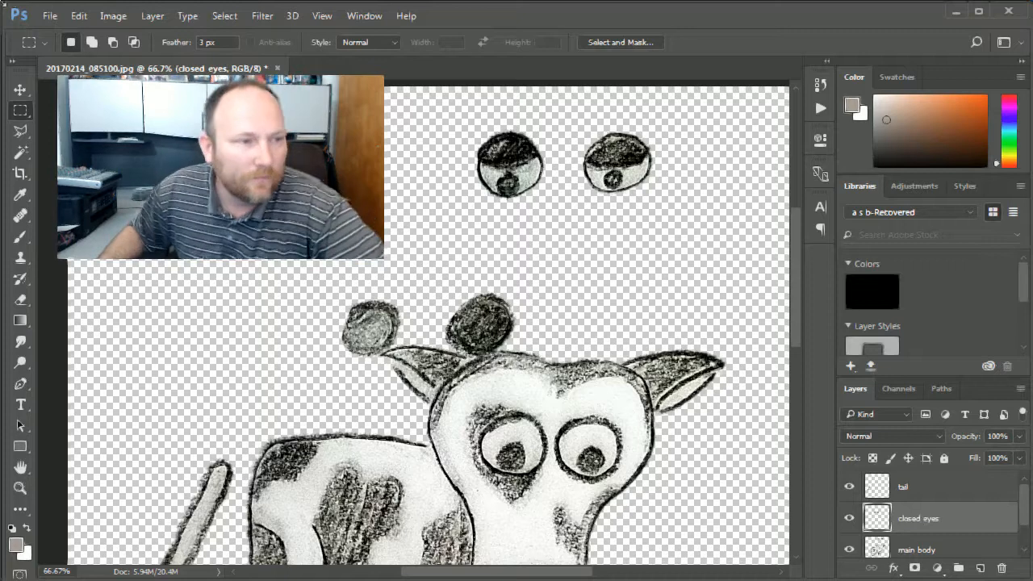
# Move the closed eyes back above the cow's head and check the layer's content by hiding and showing it
pyautogui.click(20, 90)
pyautogui.moveTo(362, 327); pyautogui.dragTo(487, 292)
pyautogui.click(848, 520)
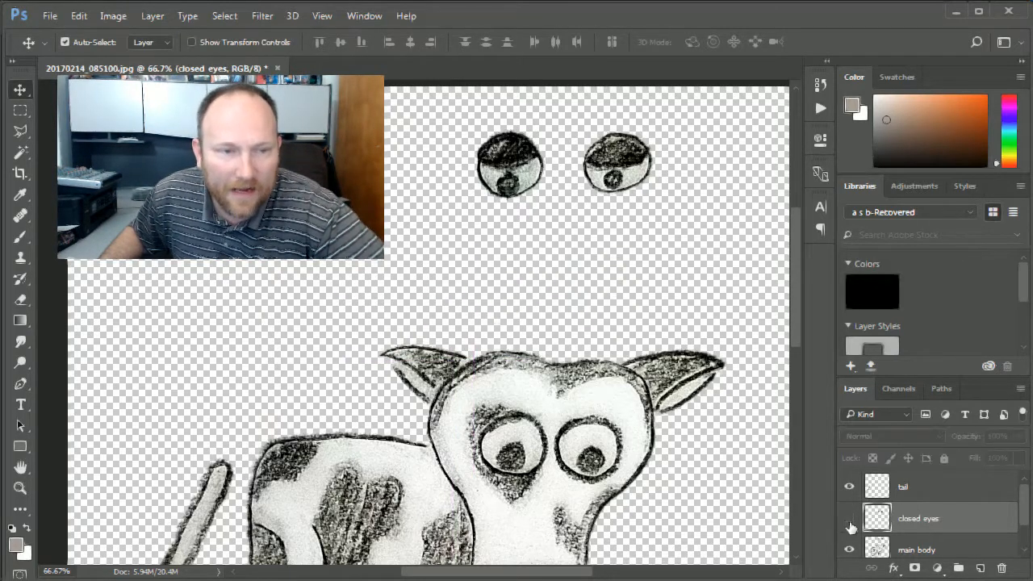
pyautogui.click(848, 521)
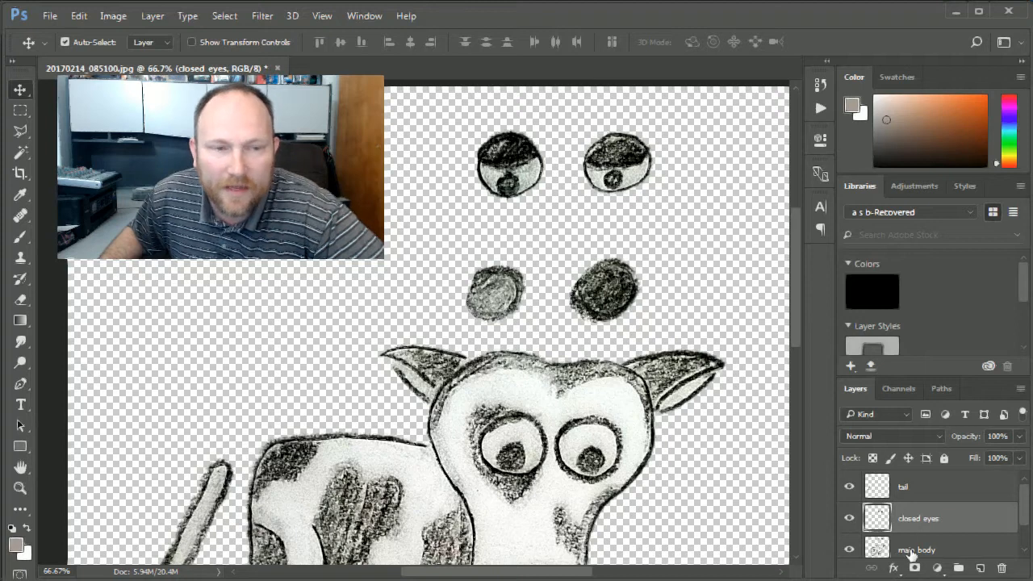
# Cut the half-open eyes from the main body layer with a rectangular marquee and paste them onto a new layer
pyautogui.click(911, 552)
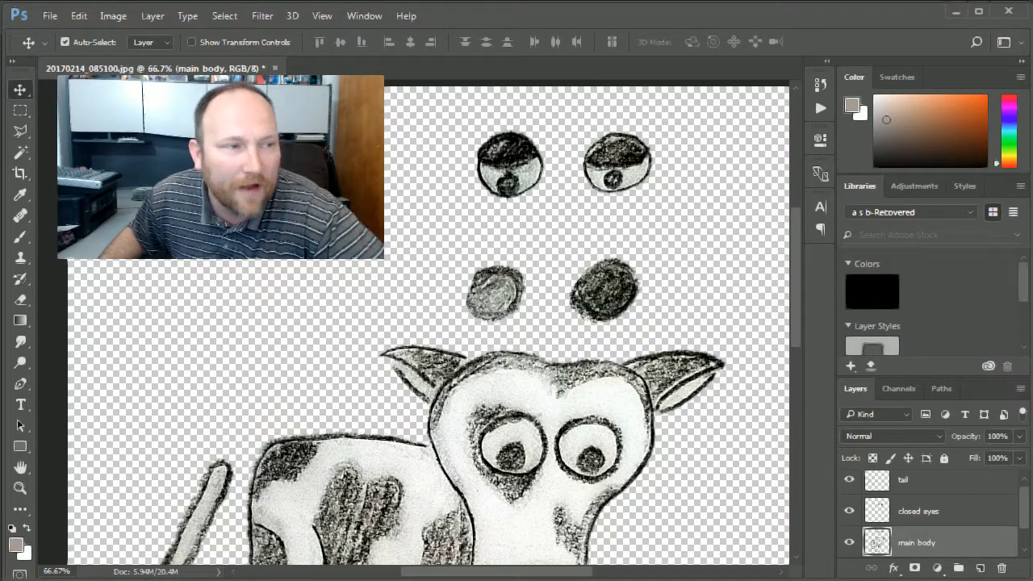
pyautogui.click(21, 111)
pyautogui.moveTo(456, 120); pyautogui.dragTo(692, 219)
pyautogui.hotkey('ctrl', 'x')
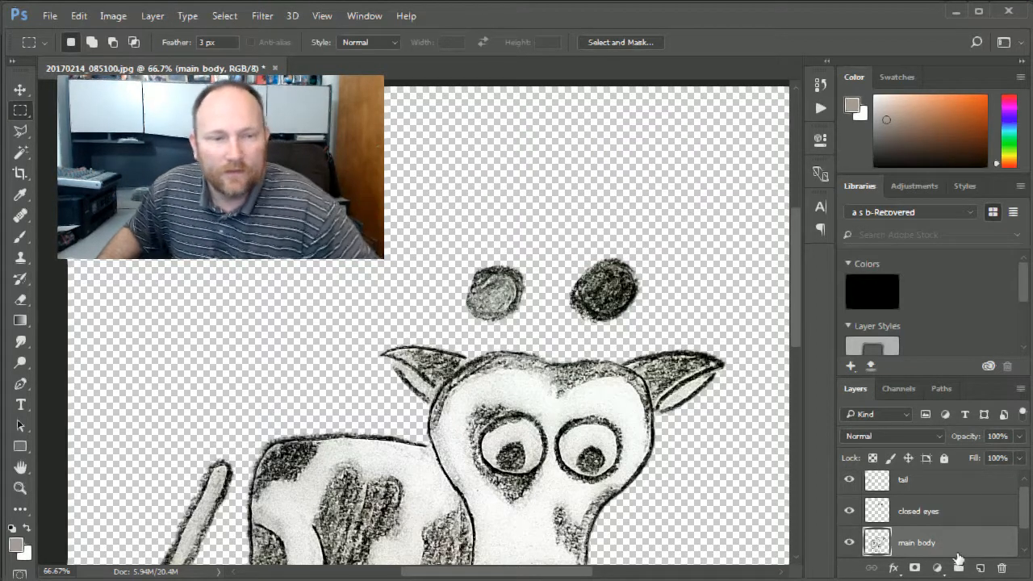
pyautogui.hotkey('ctrl', 'v')
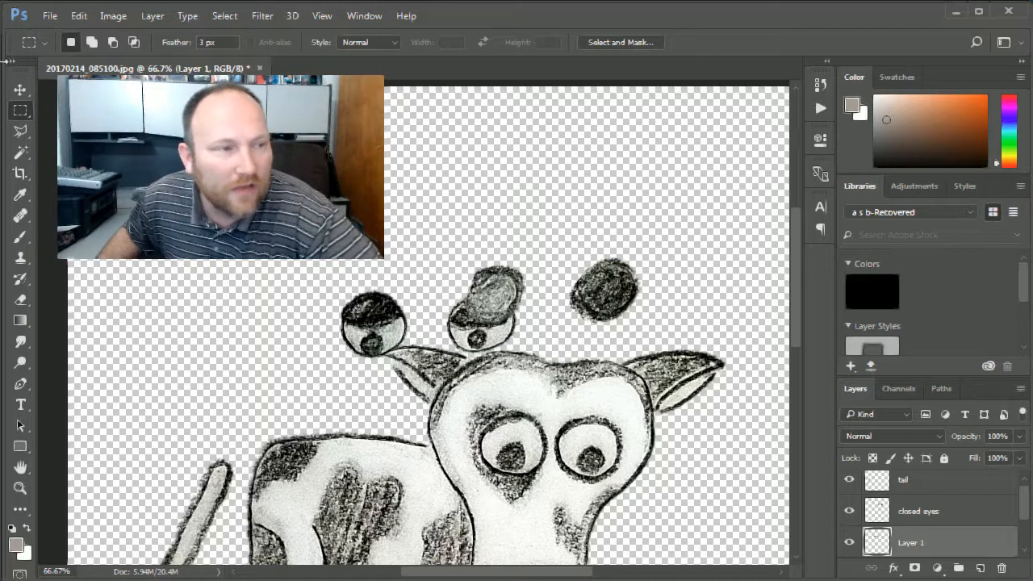
# Move the half-open eyes above the closed pair and rename their layer "half eyes"
pyautogui.click(21, 90)
pyautogui.moveTo(366, 334); pyautogui.dragTo(489, 203)
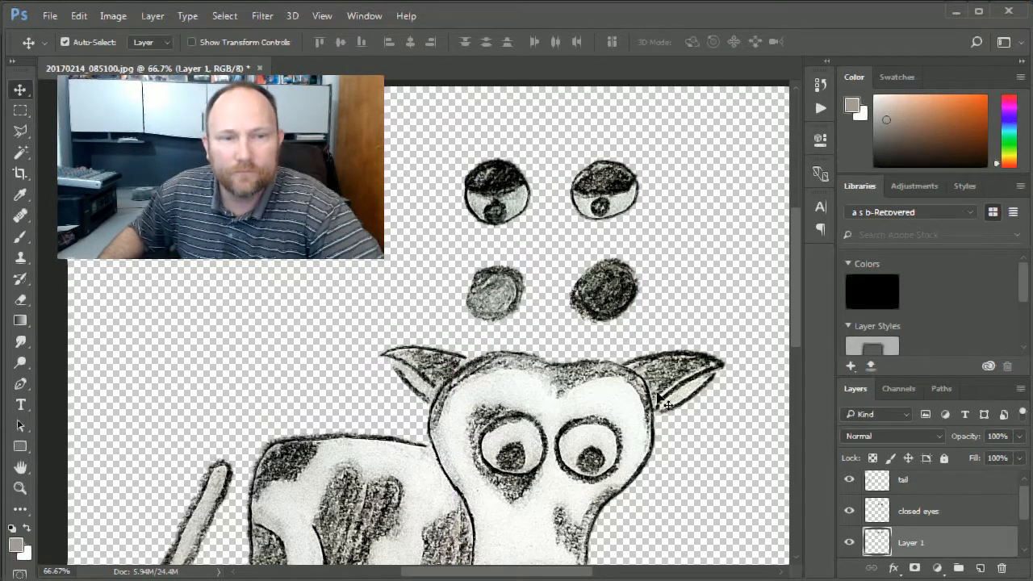
pyautogui.doubleClick(910, 542)
pyautogui.write('hai')
pyautogui.write('f eyes')
pyautogui.press('Return')
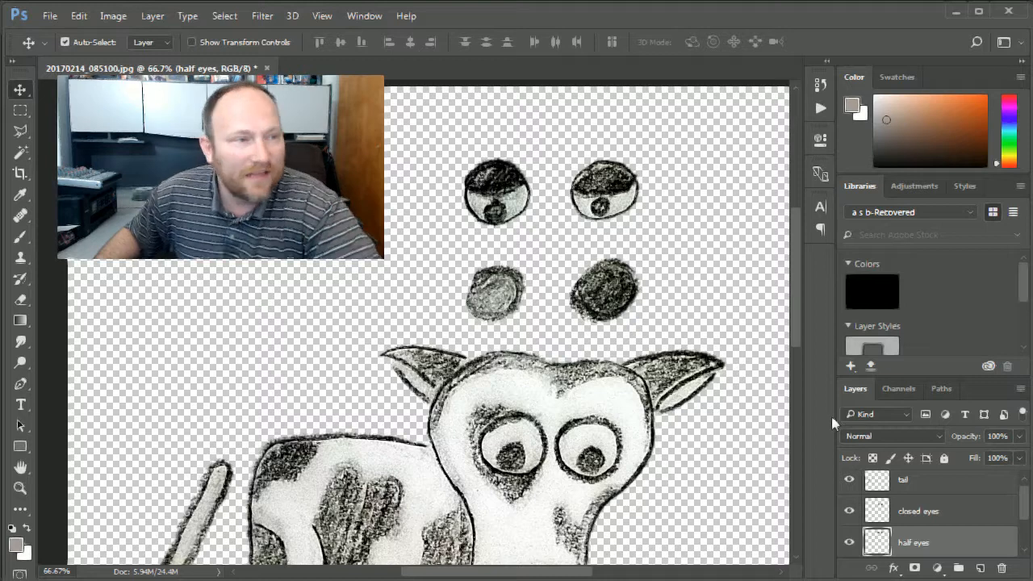
# Save the layered document as the Photoshop file "finish cow 2.psd" in the alien cow folder with Maximize Compatibility on, and close it
pyautogui.hotkey('ctrl', 'shift', 's')
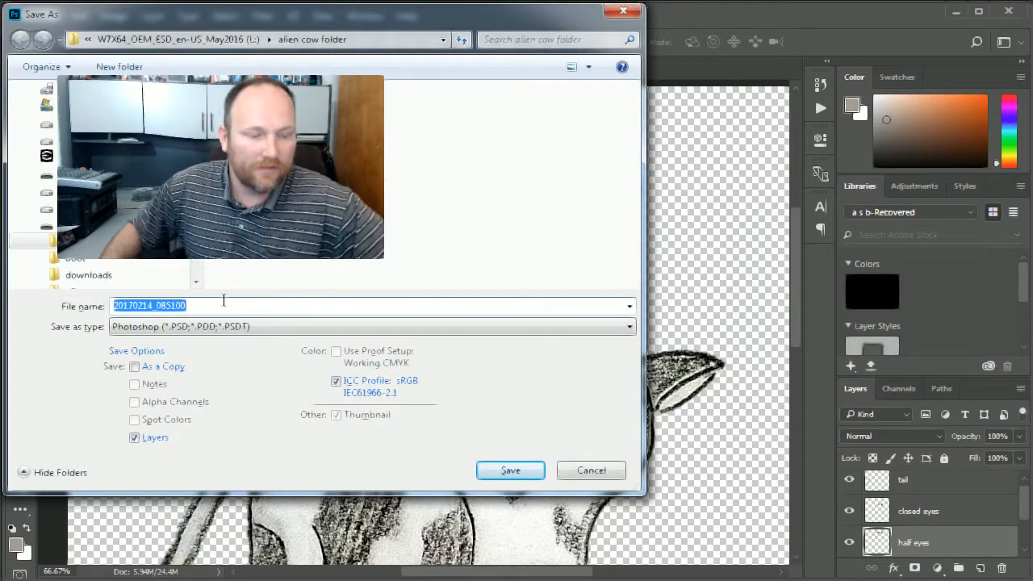
pyautogui.write('finsih')
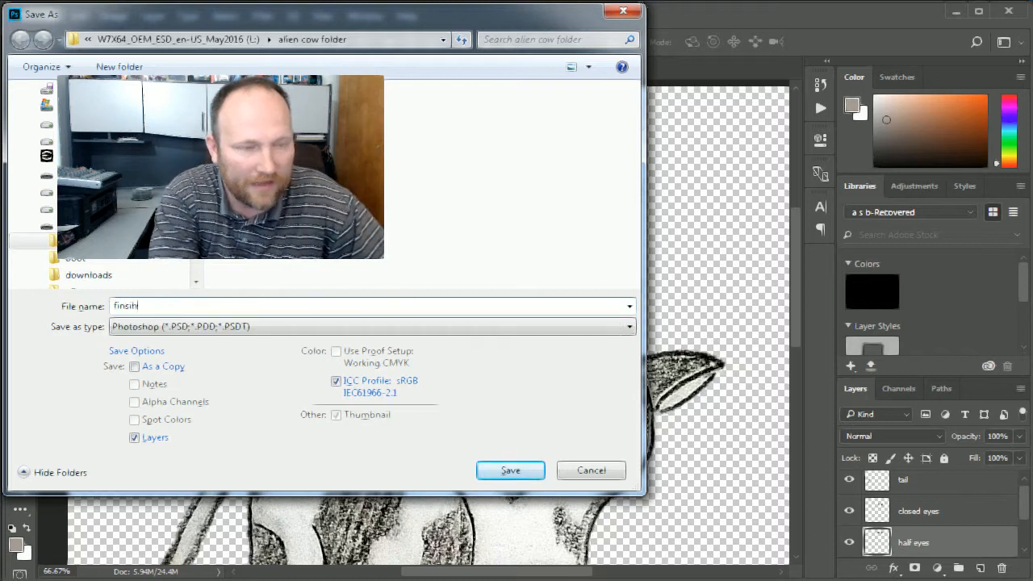
pyautogui.press('BackSpace')
pyautogui.press('BackSpace')
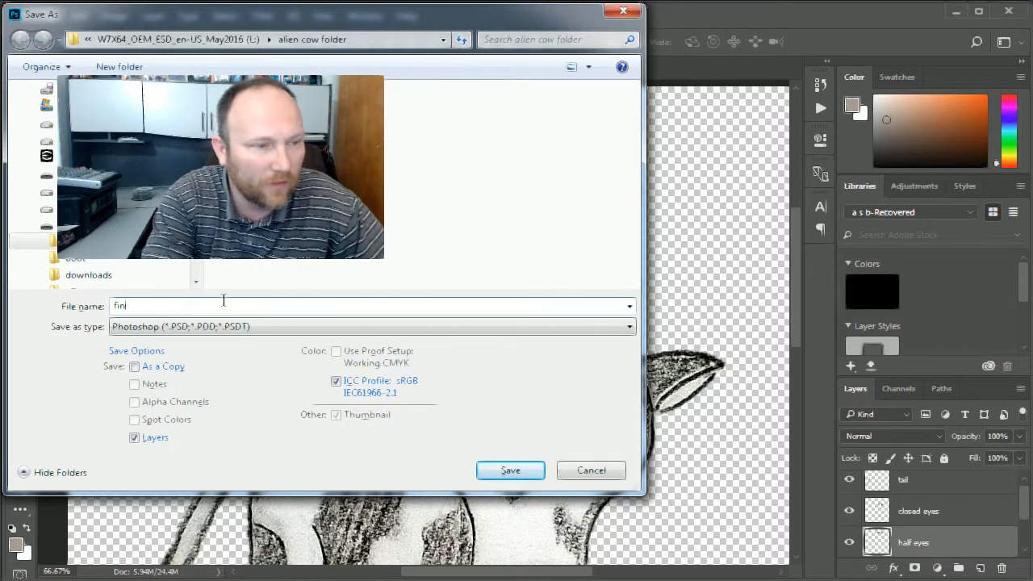
pyautogui.press('BackSpace')
pyautogui.press('Down')
pyautogui.press('BackSpace')
pyautogui.press('BackSpace')
pyautogui.press('BackSpace')
pyautogui.press('BackSpace')
pyautogui.write('2 ps')
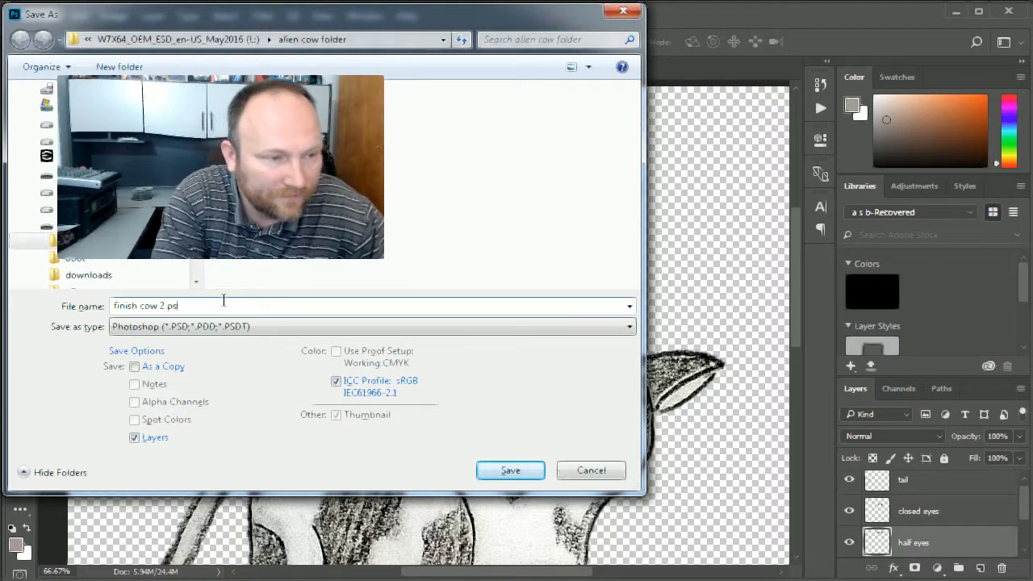
pyautogui.press('Return')
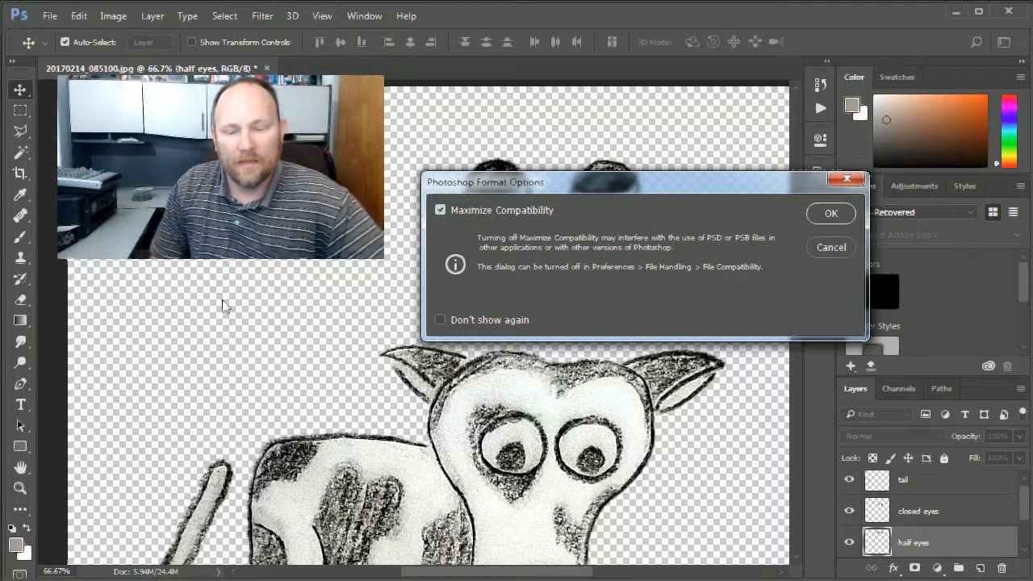
pyautogui.press('Return')
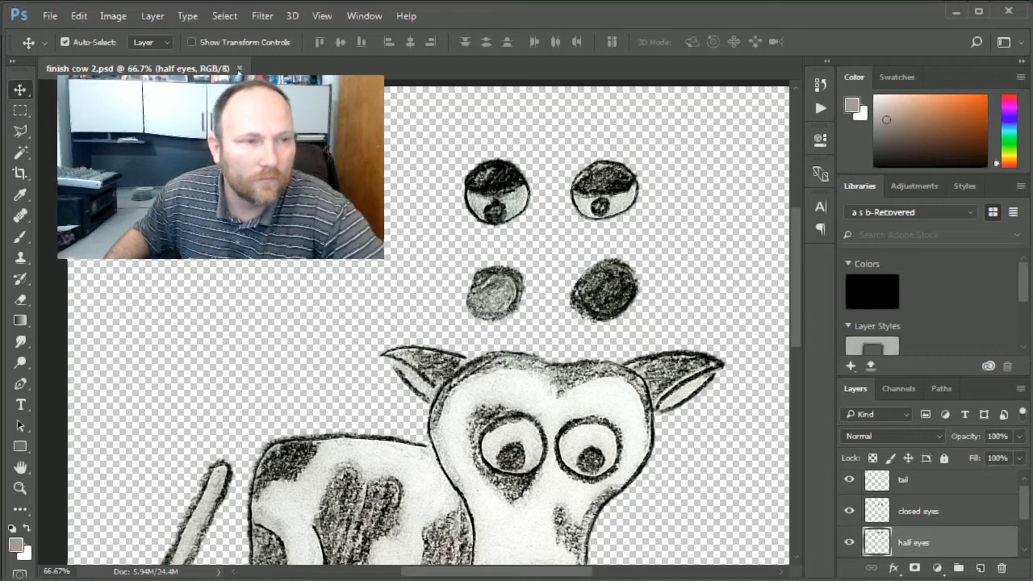
pyautogui.click(238, 68)
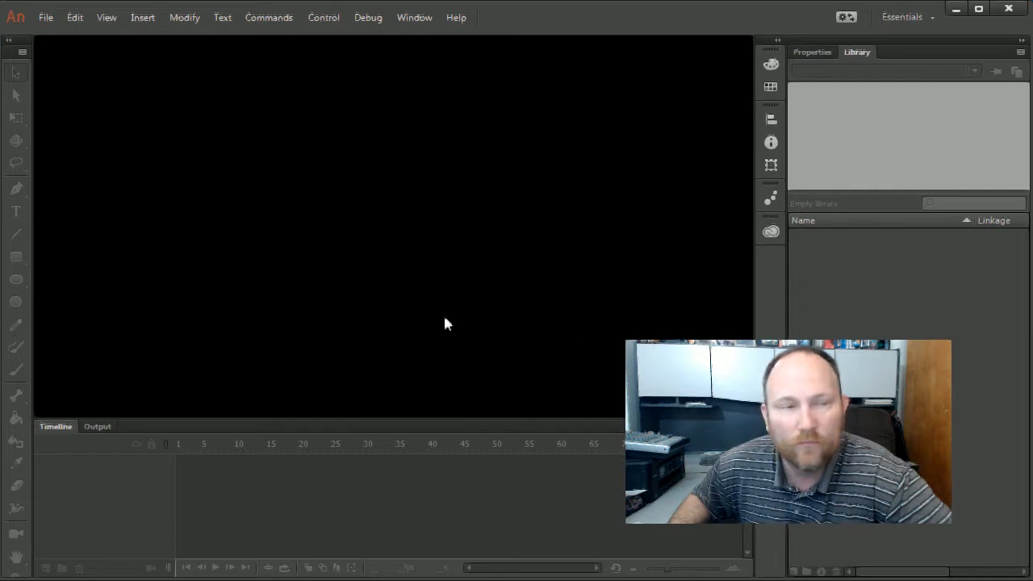
# Switch to Adobe Animate and create a new ActionScript 3.0 document 1280 px wide and 720 px high
pyautogui.click(46, 17)
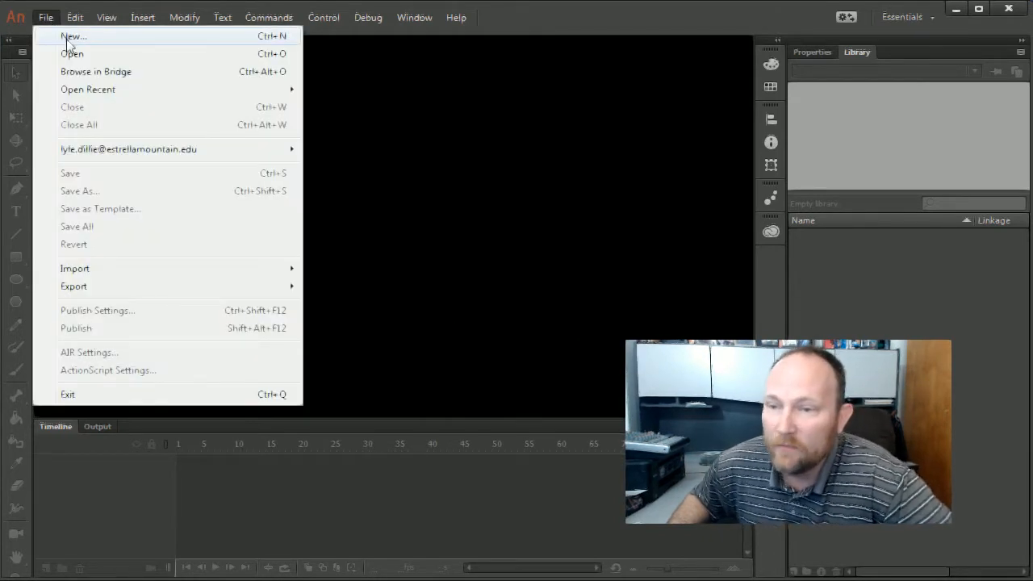
pyautogui.click(68, 37)
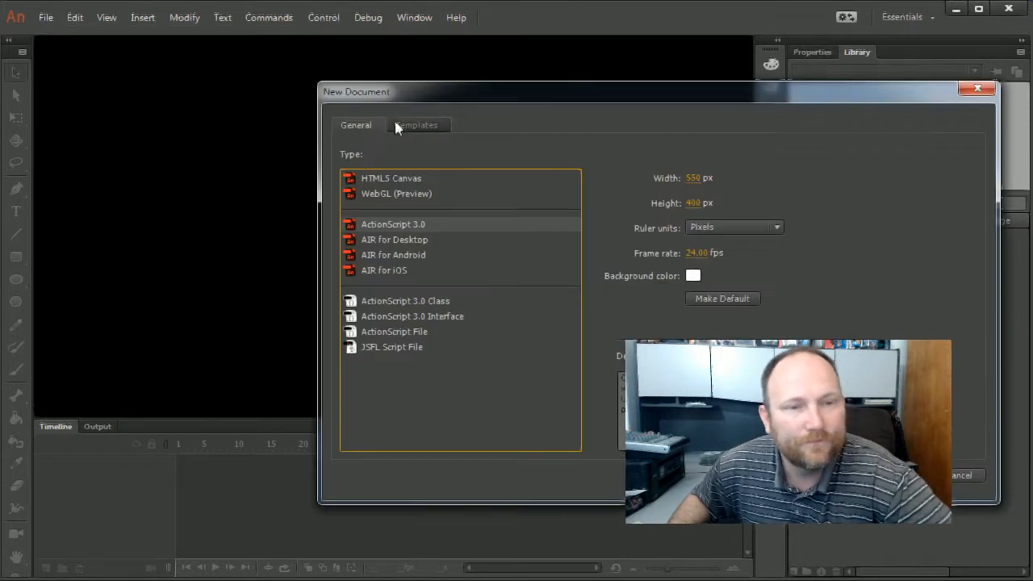
pyautogui.click(695, 177)
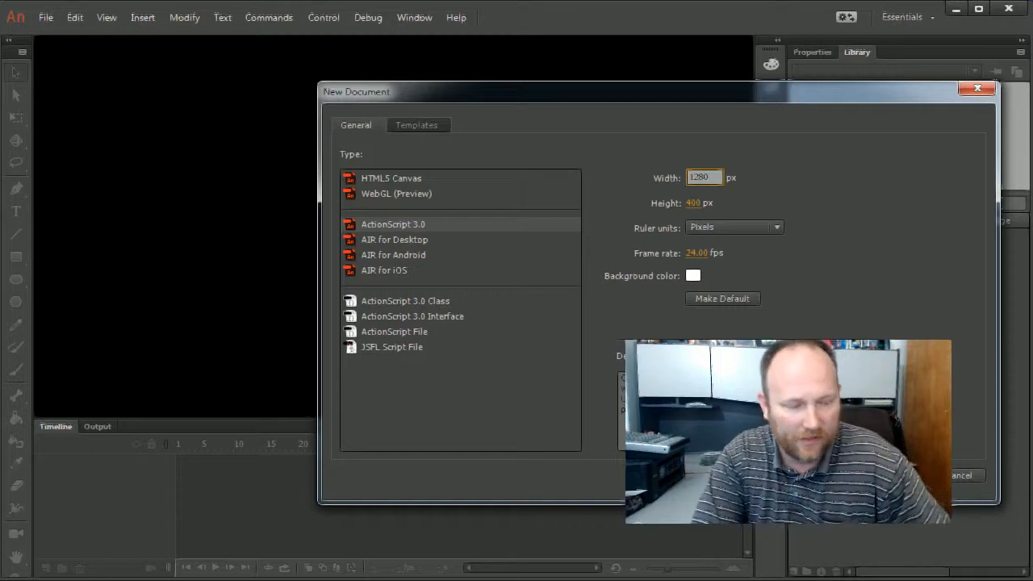
pyautogui.press('Tab')
pyautogui.write('720')
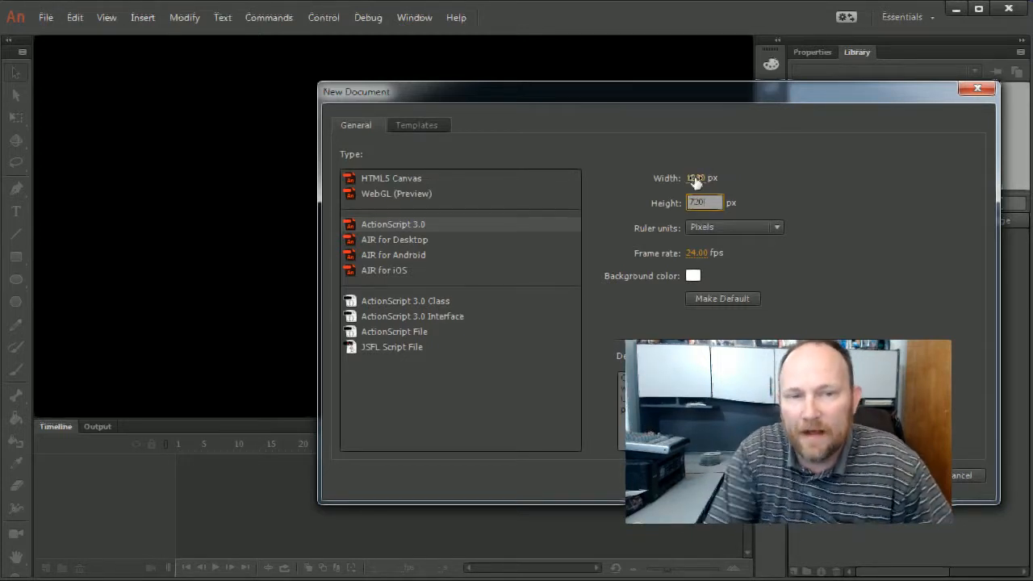
pyautogui.click(755, 202)
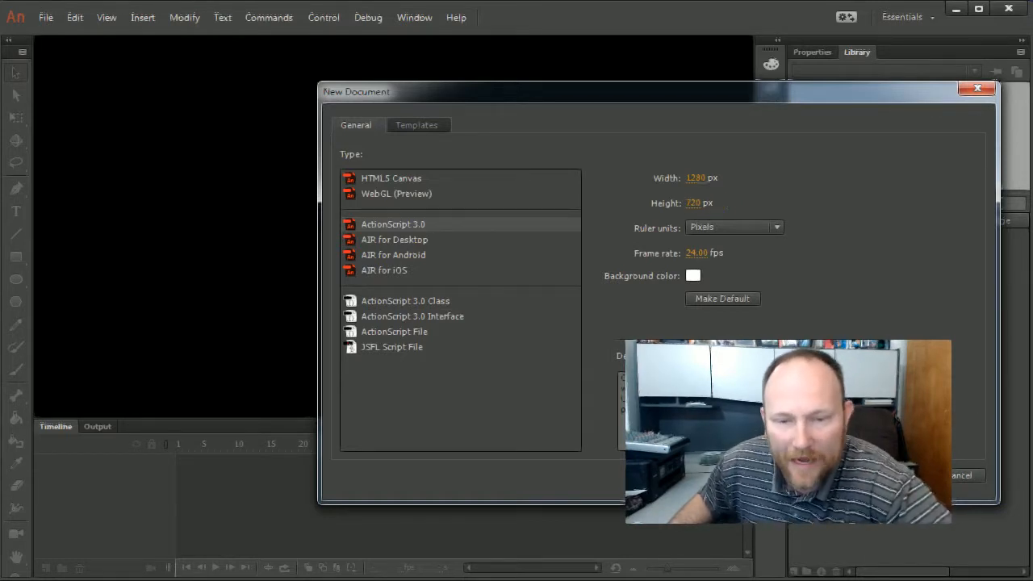
pyautogui.press('Return')
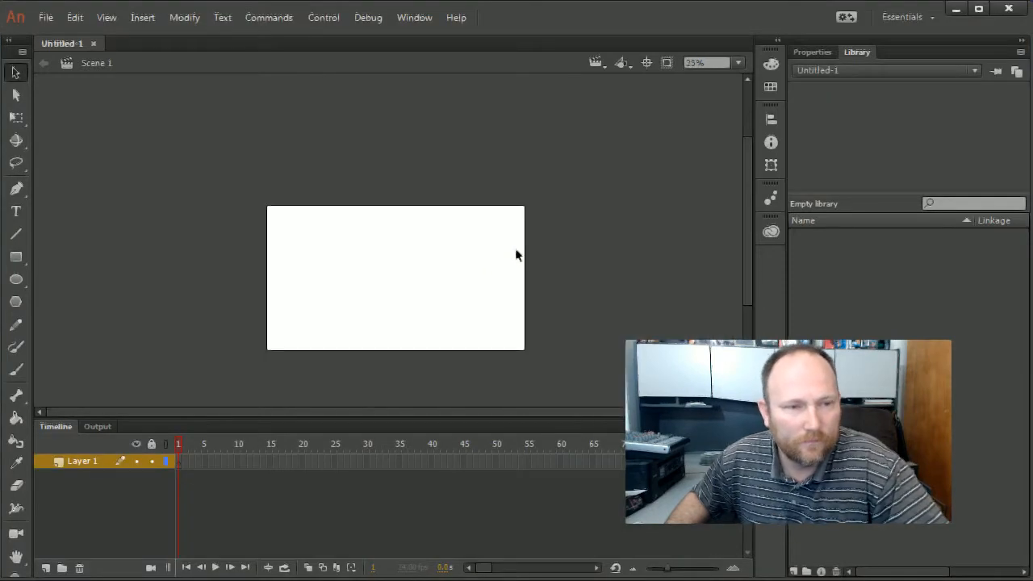
# Import "finish cow 2.psd" from the alien cow folder into the library with its tail, closed eyes, half eyes and main body layers
pyautogui.hotkey('ctrl', '=')
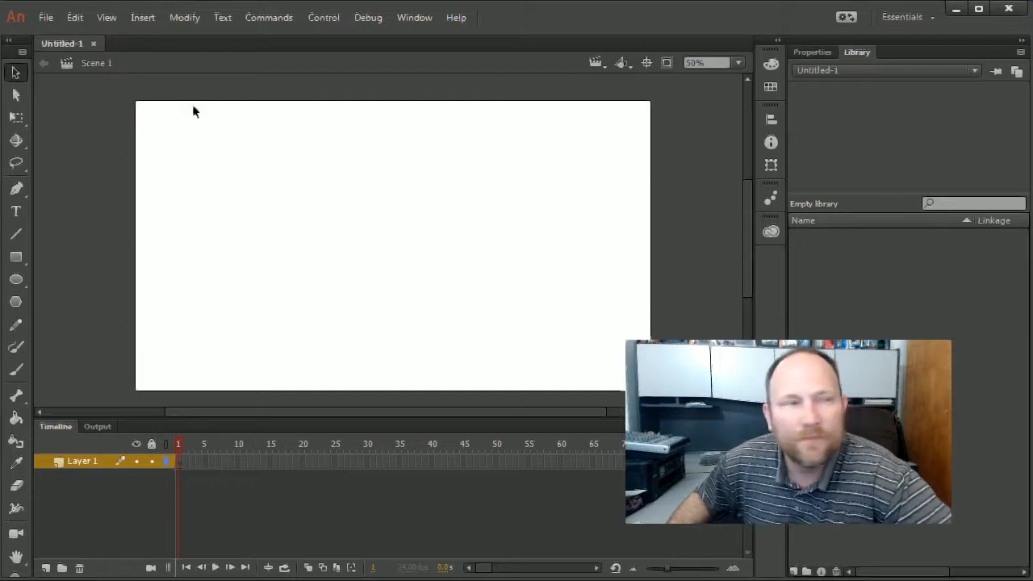
pyautogui.click(46, 17)
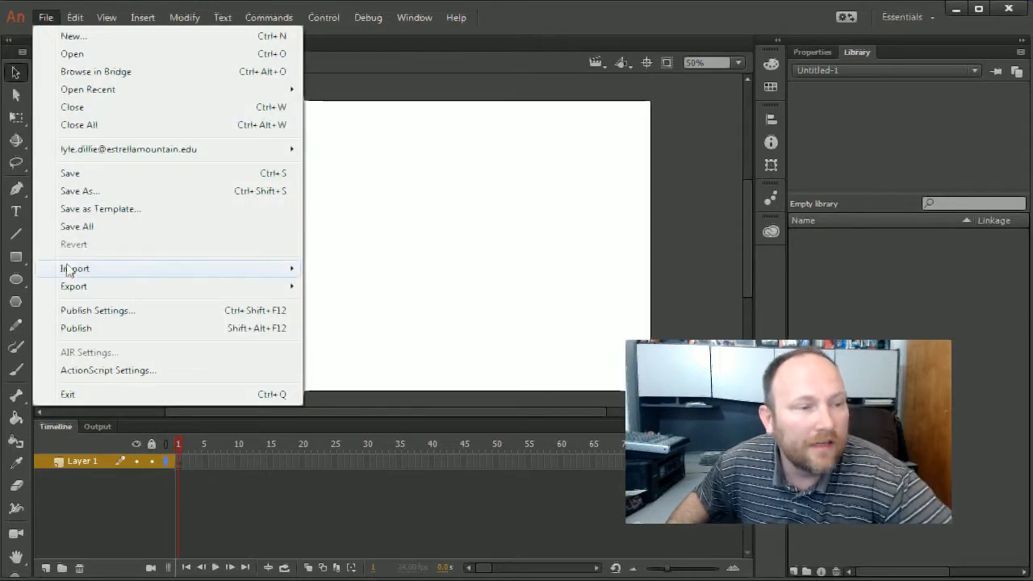
pyautogui.moveTo(66, 268)
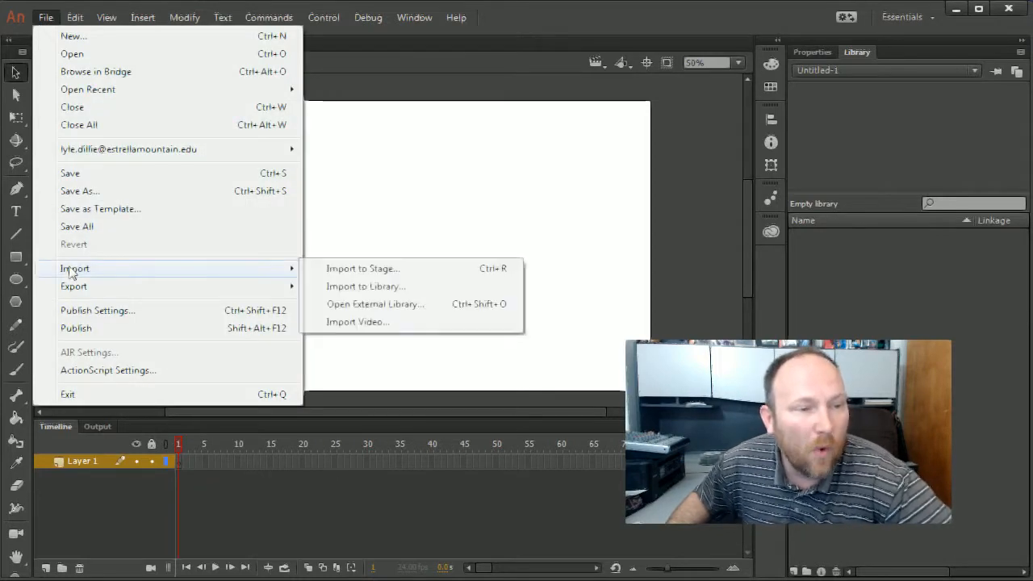
pyautogui.click(421, 293)
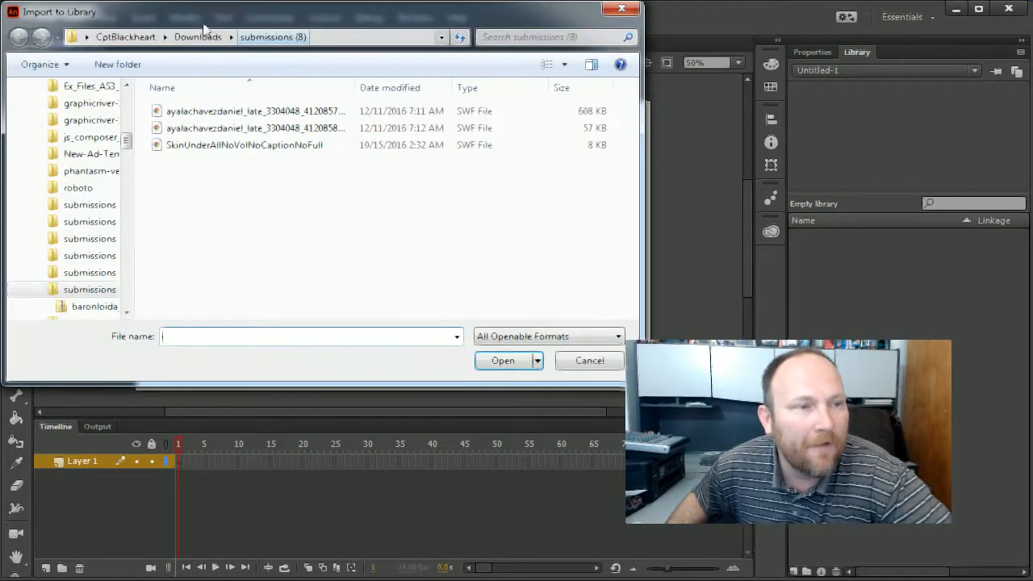
pyautogui.moveTo(125, 140); pyautogui.dragTo(126, 289)
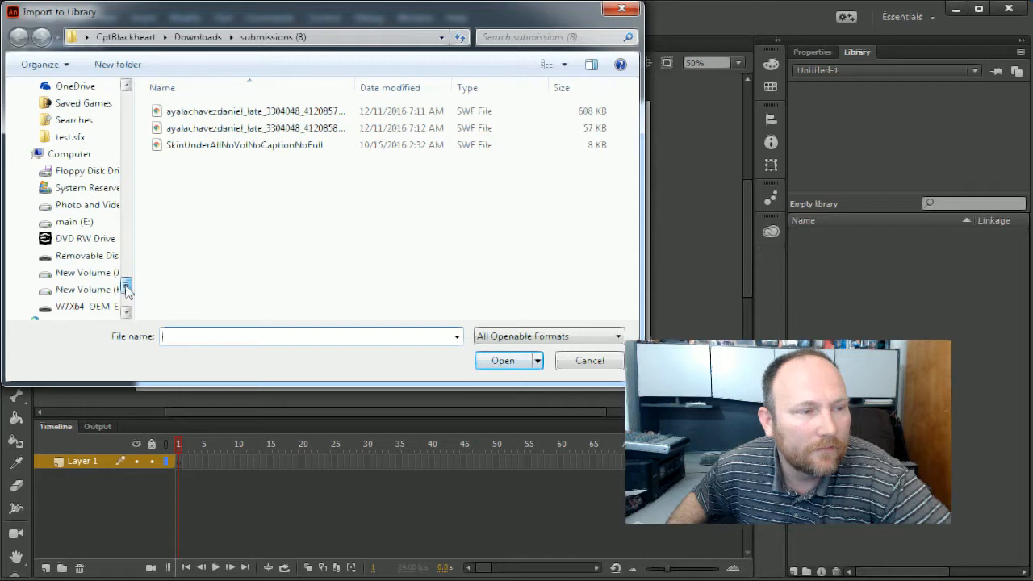
pyautogui.click(81, 307)
pyautogui.doubleClick(202, 113)
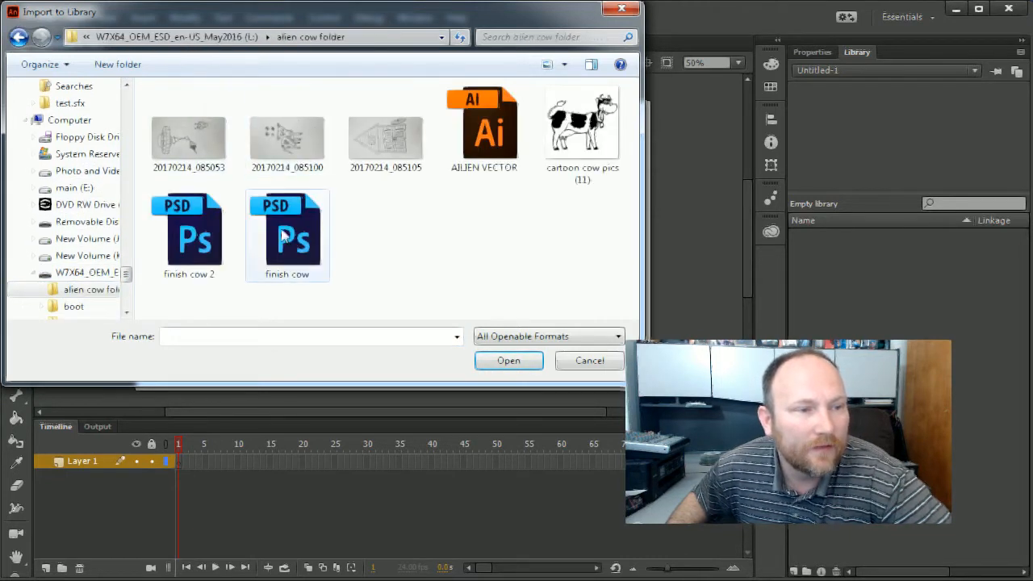
pyautogui.click(189, 230)
pyautogui.click(505, 359)
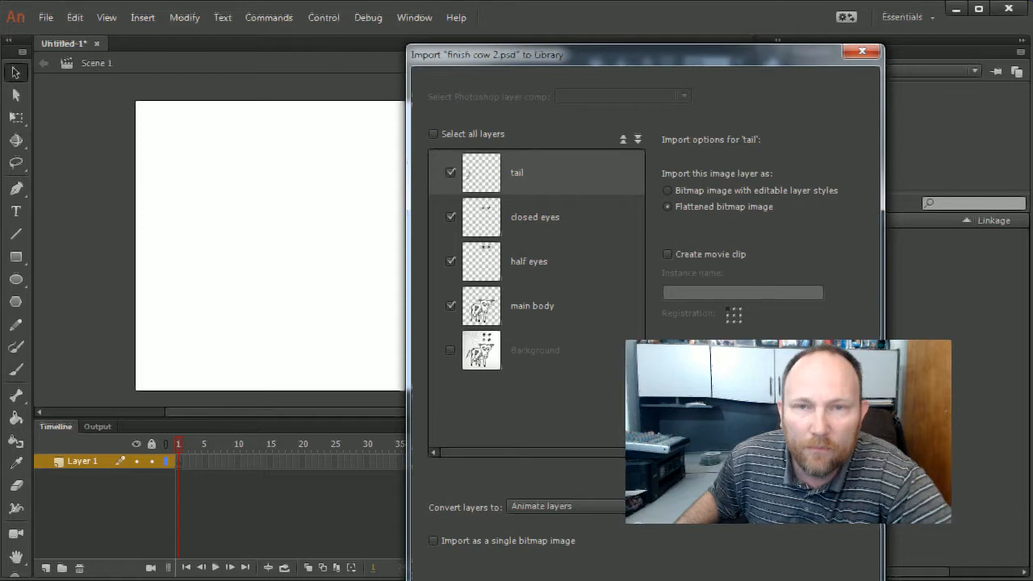
pyautogui.press('Return')
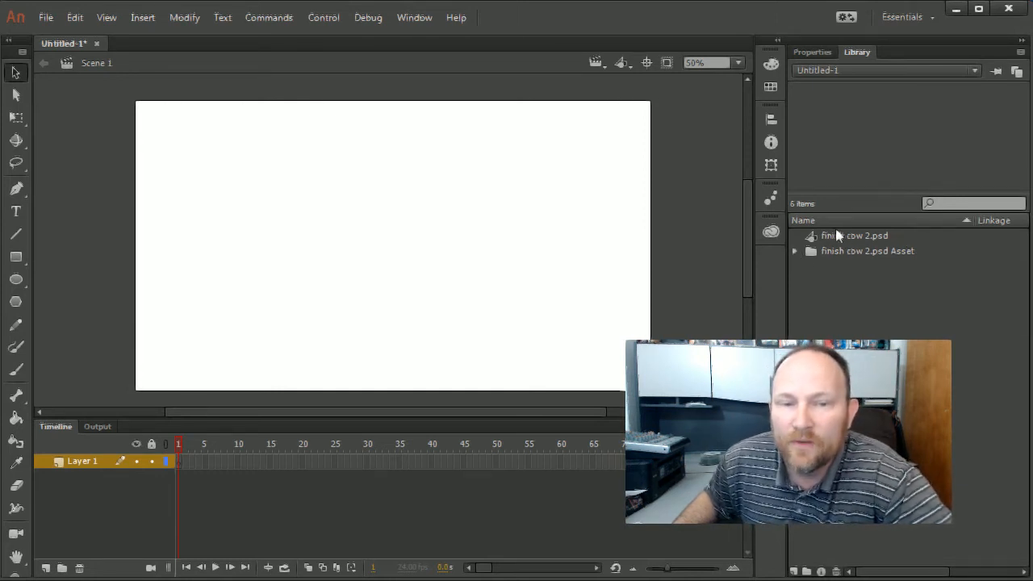
# Place the main body bitmap from the PSD asset folder on the stage and scale it down to fit within the stage
pyautogui.click(794, 251)
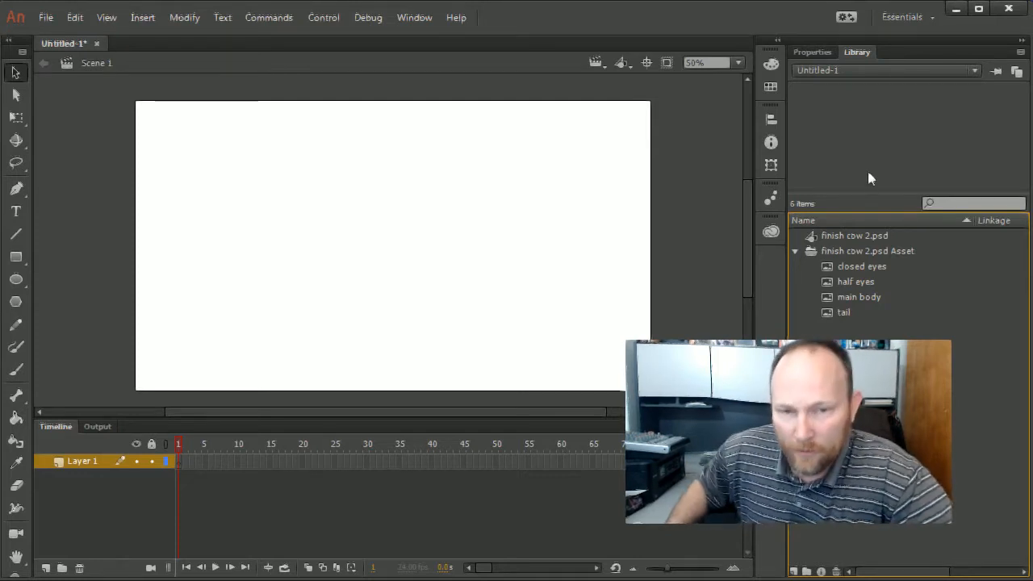
pyautogui.click(847, 297)
pyautogui.moveTo(735, 251); pyautogui.dragTo(399, 229)
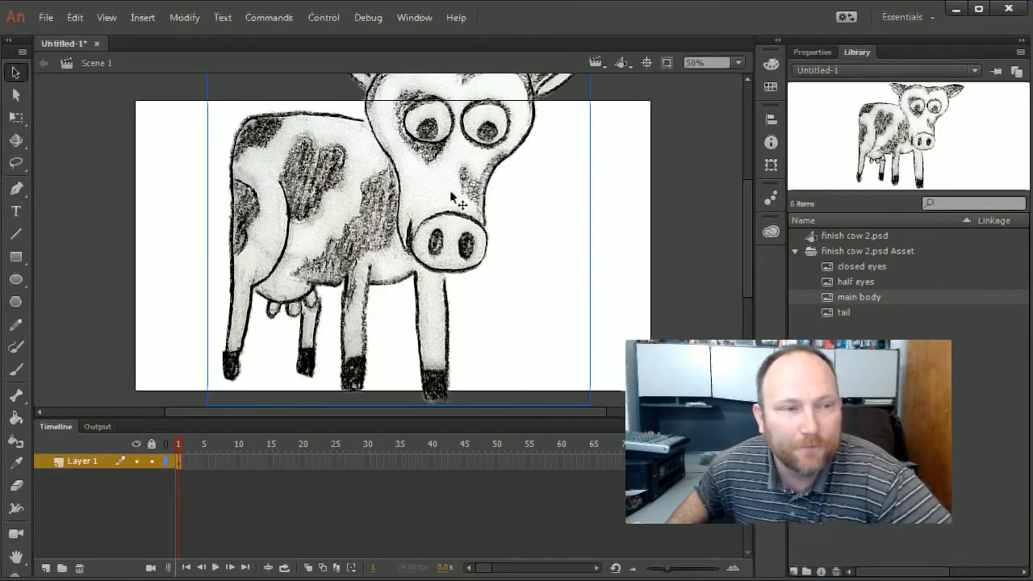
pyautogui.moveTo(450, 200); pyautogui.dragTo(492, 260)
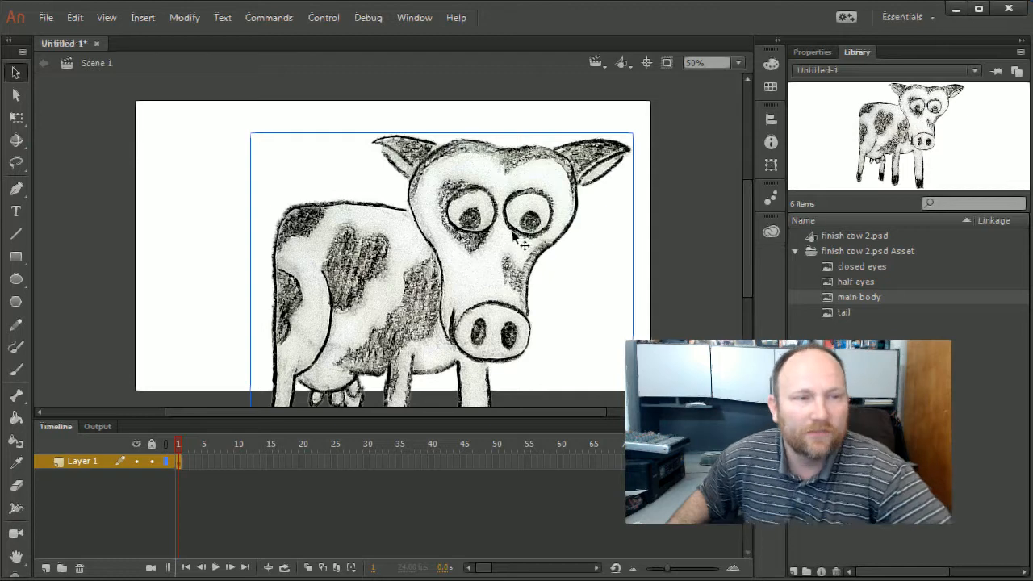
pyautogui.press('q')
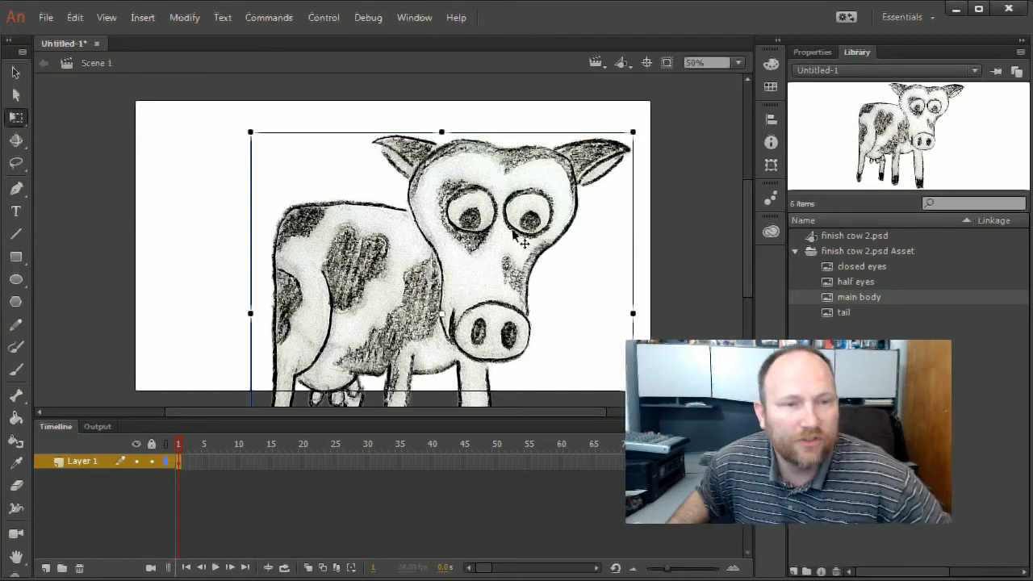
pyautogui.moveTo(634, 133); pyautogui.dragTo(557, 193)
pyautogui.moveTo(526, 270); pyautogui.dragTo(491, 205)
pyautogui.click(623, 218)
# Convert the cow's main body bitmap into a movie clip symbol named "mainbody"
pyautogui.click(400, 192)
pyautogui.rightClick(399, 192)
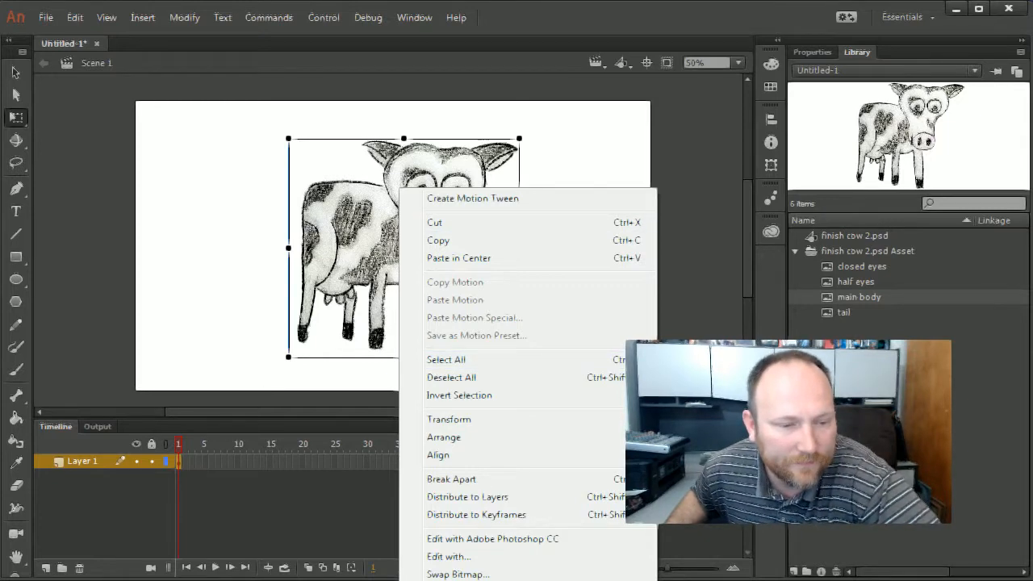
pyautogui.press('F8')
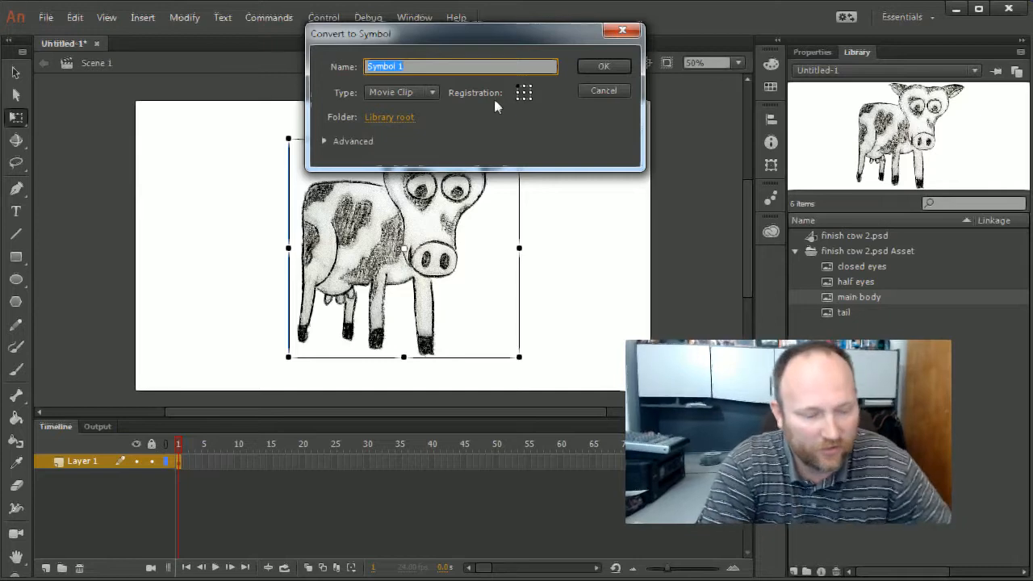
pyautogui.write('mainbody')
pyautogui.press('Return')
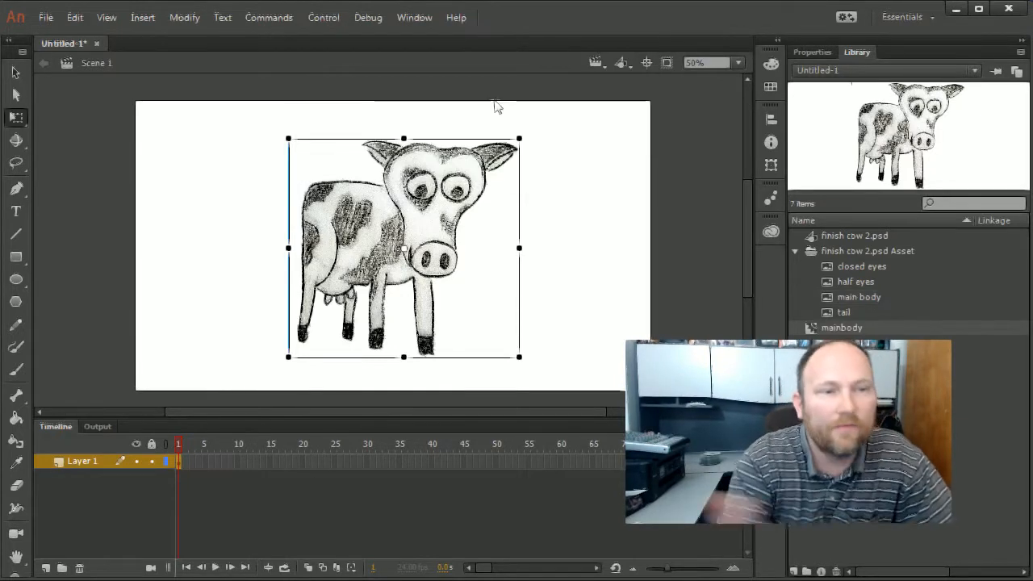
# Shift the mainbody symbol slightly up and to the left on the stage
pyautogui.click(564, 239)
pyautogui.moveTo(468, 228); pyautogui.dragTo(491, 204)
pyautogui.click(476, 235)
pyautogui.click(621, 234)
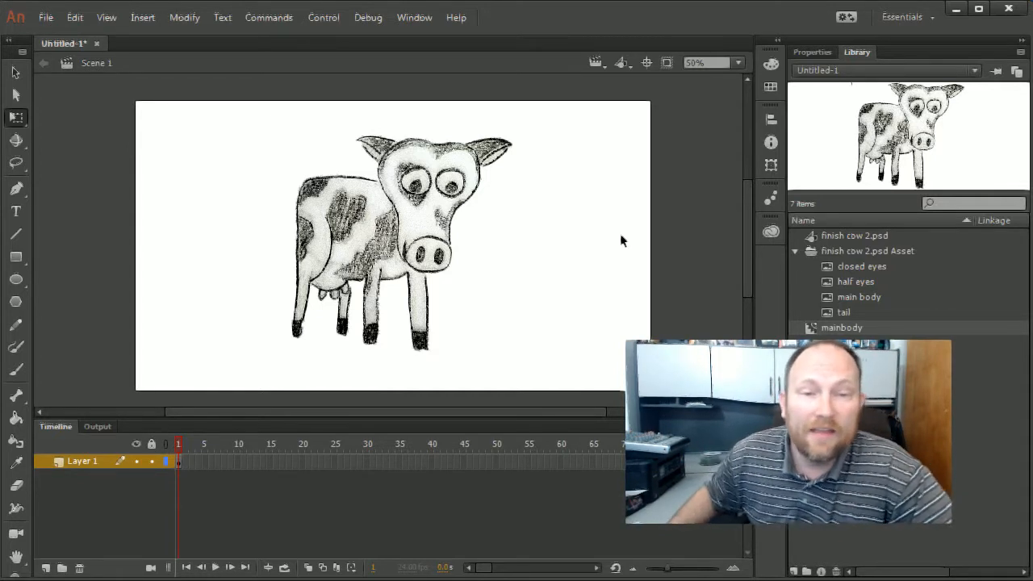
# Place the tail bitmap from the library beside the cow and scale it down to match the body
pyautogui.click(849, 282)
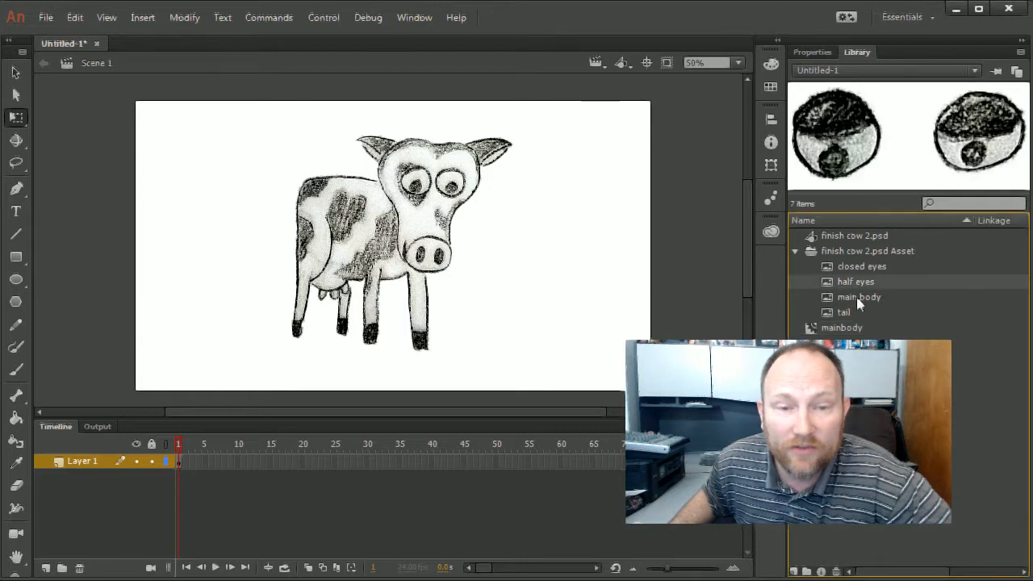
pyautogui.click(855, 297)
pyautogui.click(851, 311)
pyautogui.moveTo(853, 309); pyautogui.dragTo(497, 265)
pyautogui.moveTo(533, 199); pyautogui.dragTo(514, 235)
# Convert the tail bitmap into a movie clip symbol named "tail"
pyautogui.rightClick(498, 258)
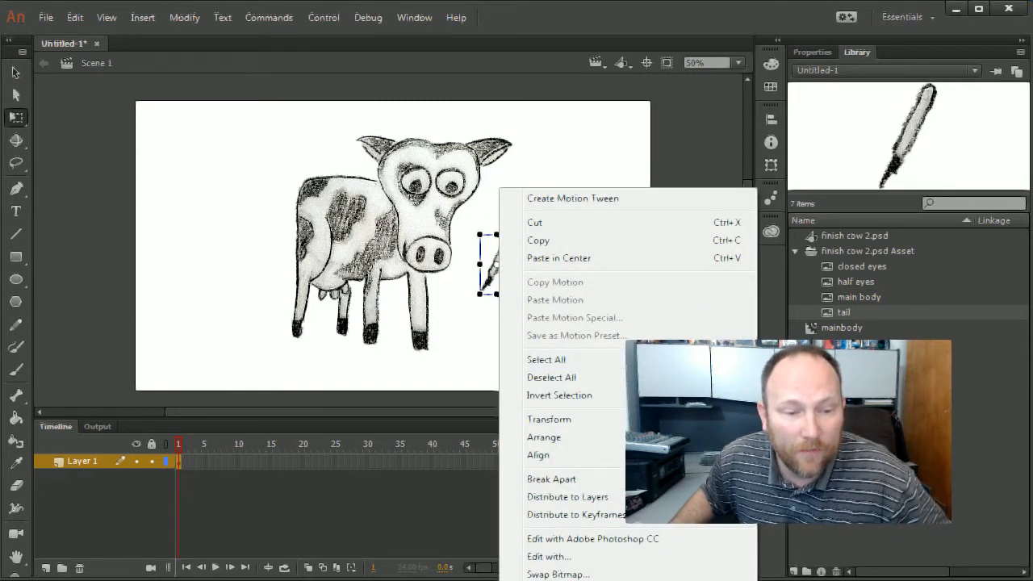
pyautogui.press('F8')
pyautogui.write('tail')
pyautogui.press('Return')
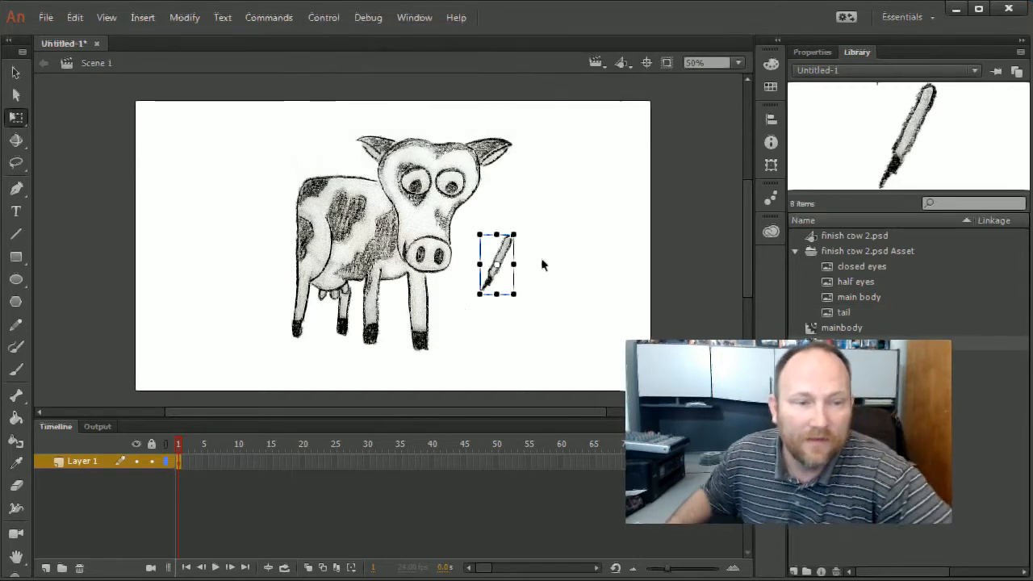
# Move the tail symbol onto the cow's rear and arrange the mainbody symbol in front of it
pyautogui.moveTo(496, 264); pyautogui.dragTo(289, 211)
pyautogui.click(362, 225)
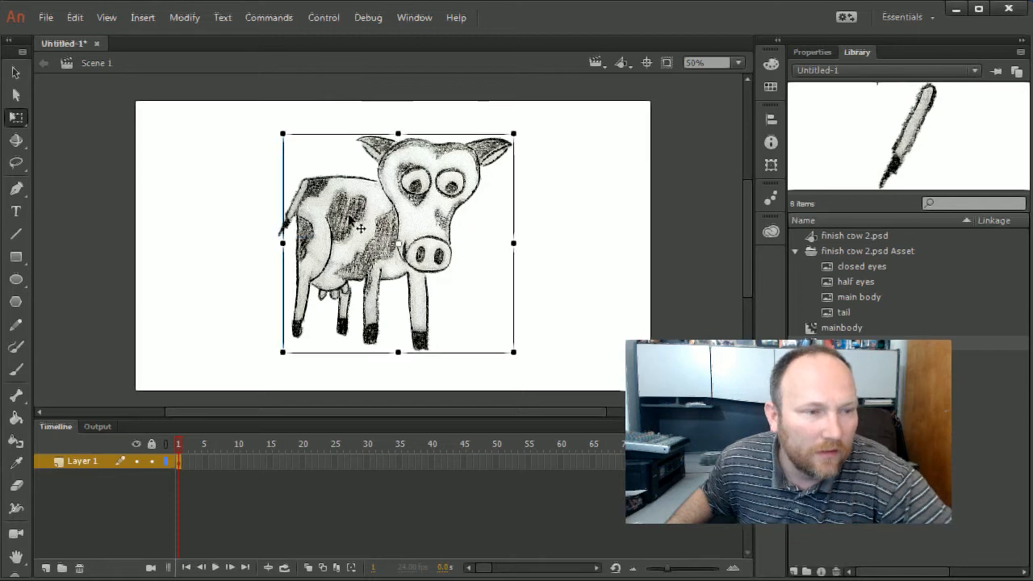
pyautogui.rightClick(355, 226)
pyautogui.moveTo(476, 387)
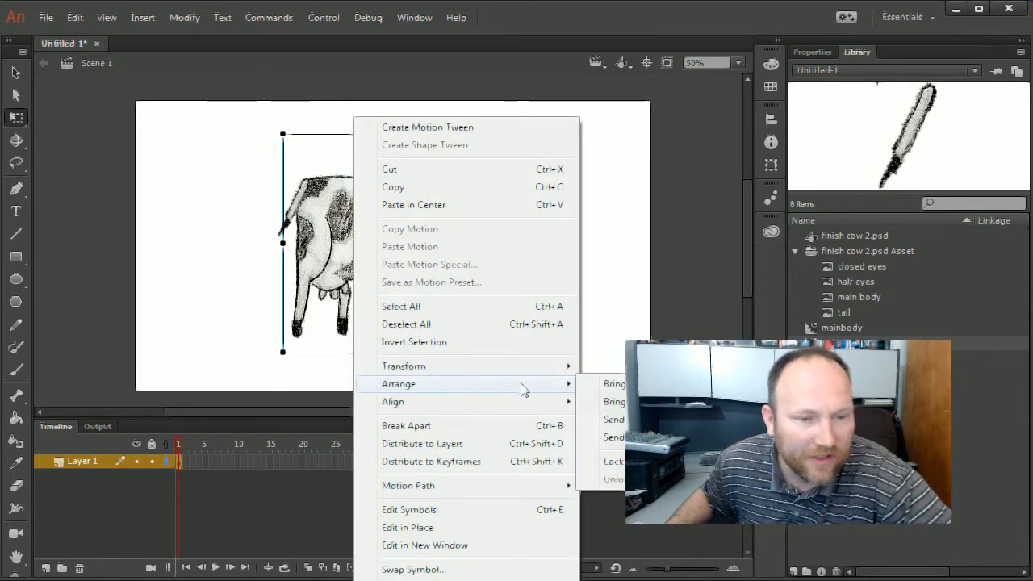
pyautogui.click(615, 436)
pyautogui.click(627, 312)
# Nudge the mainbody symbol slightly upward so it fits over the base of the tail
pyautogui.moveTo(395, 252)
pyautogui.mouseDown()
pyautogui.moveTo(406, 253)
pyautogui.moveTo(394, 251)
pyautogui.mouseUp()
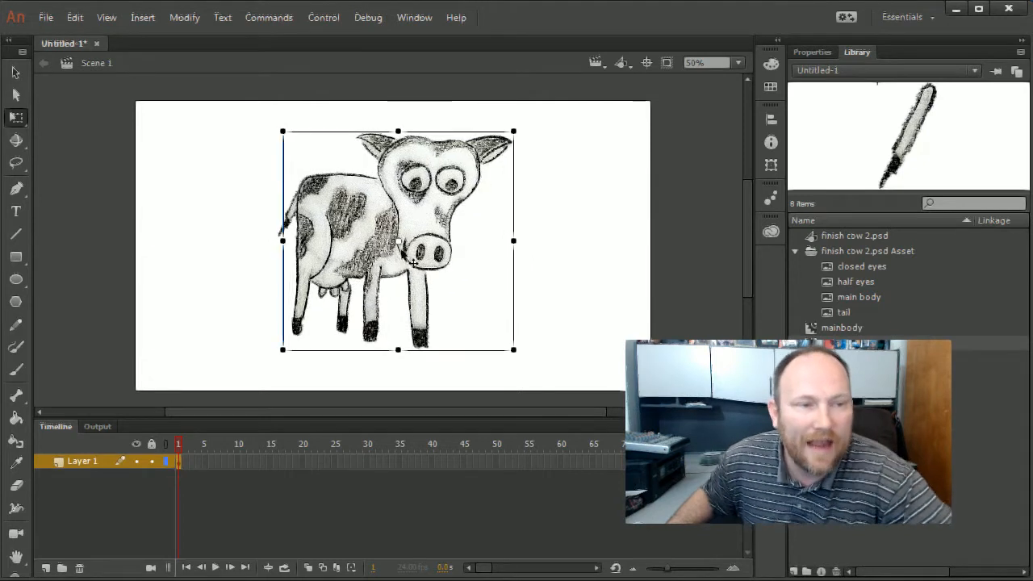
pyautogui.click(638, 288)
pyautogui.click(297, 229)
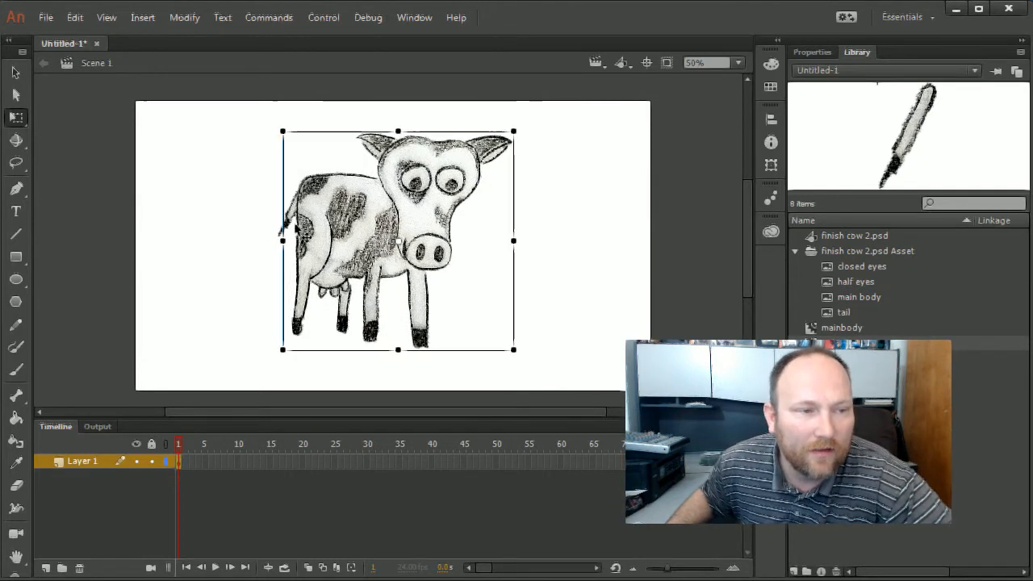
pyautogui.click(271, 234)
pyautogui.click(284, 234)
pyautogui.click(267, 234)
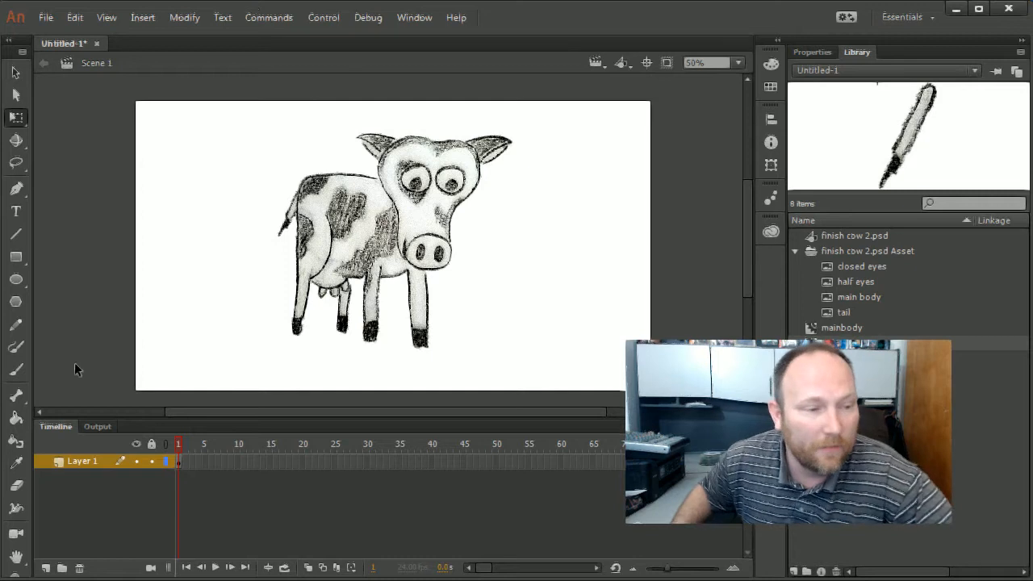
# Insert a new layer, Layer 2, and place it beneath Layer 1 that holds the cow
pyautogui.rightClick(89, 463)
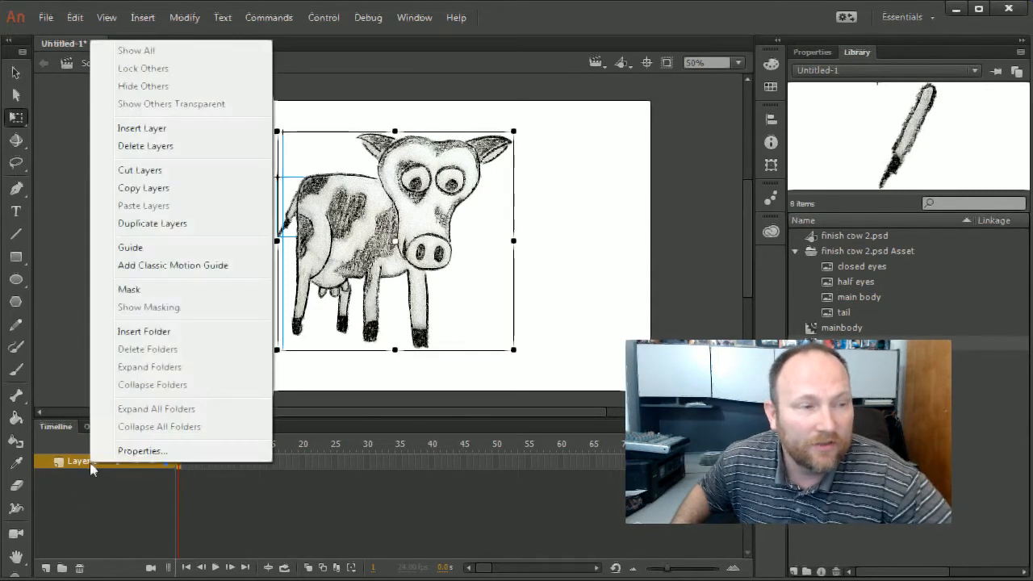
pyautogui.click(177, 128)
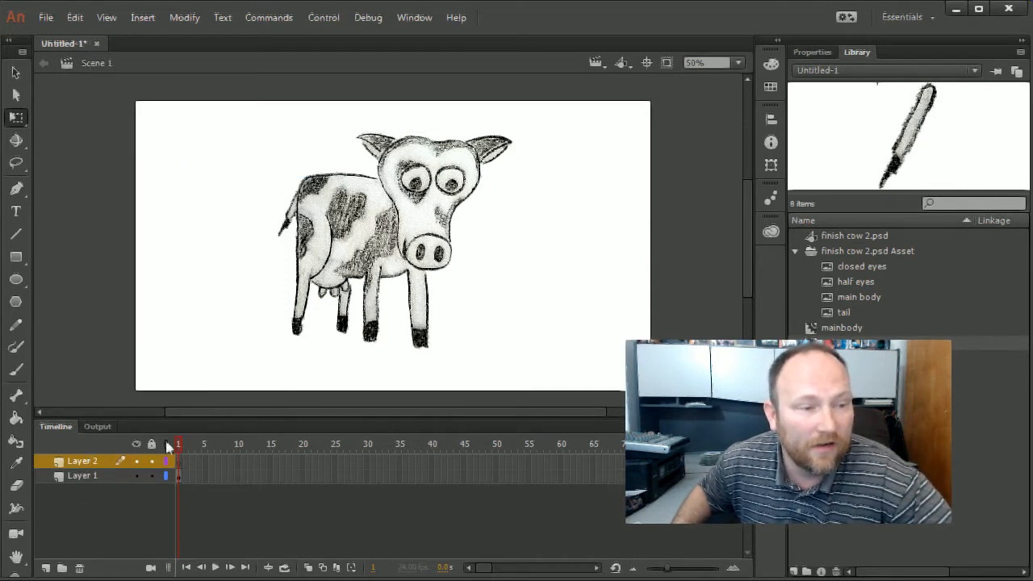
pyautogui.click(81, 476)
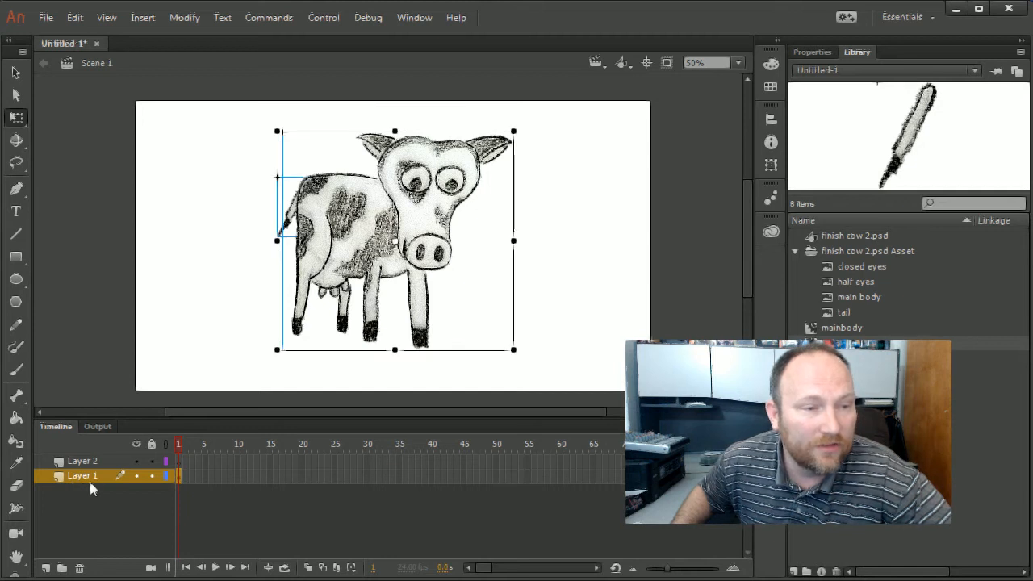
pyautogui.click(79, 462)
pyautogui.moveTo(88, 464); pyautogui.dragTo(89, 482)
# Draw a dark blue rectangle without a stroke on Layer 2, covering the whole stage behind the cow
pyautogui.click(16, 257)
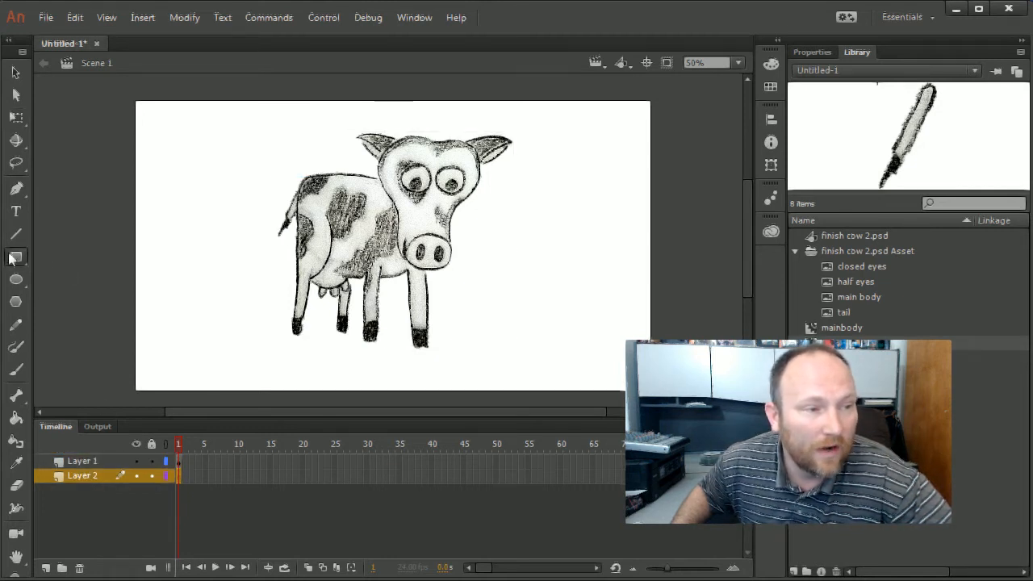
pyautogui.moveTo(123, 95); pyautogui.dragTo(661, 396)
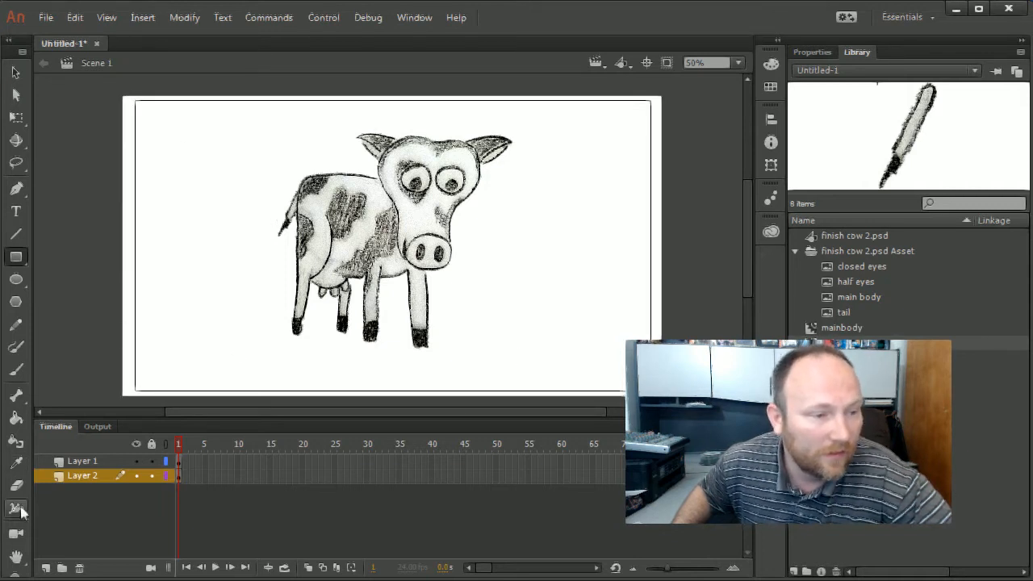
pyautogui.click(17, 234)
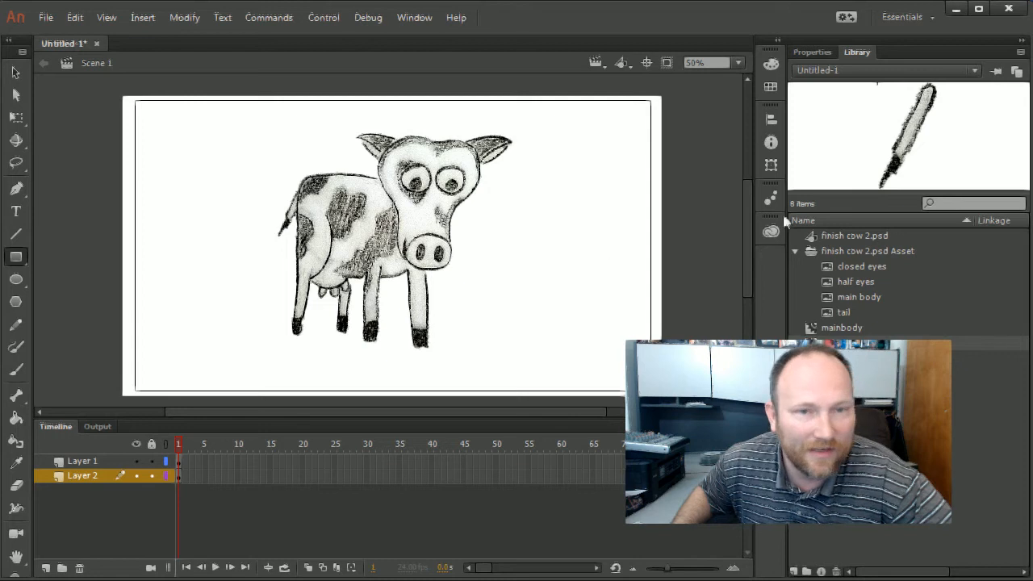
pyautogui.click(823, 52)
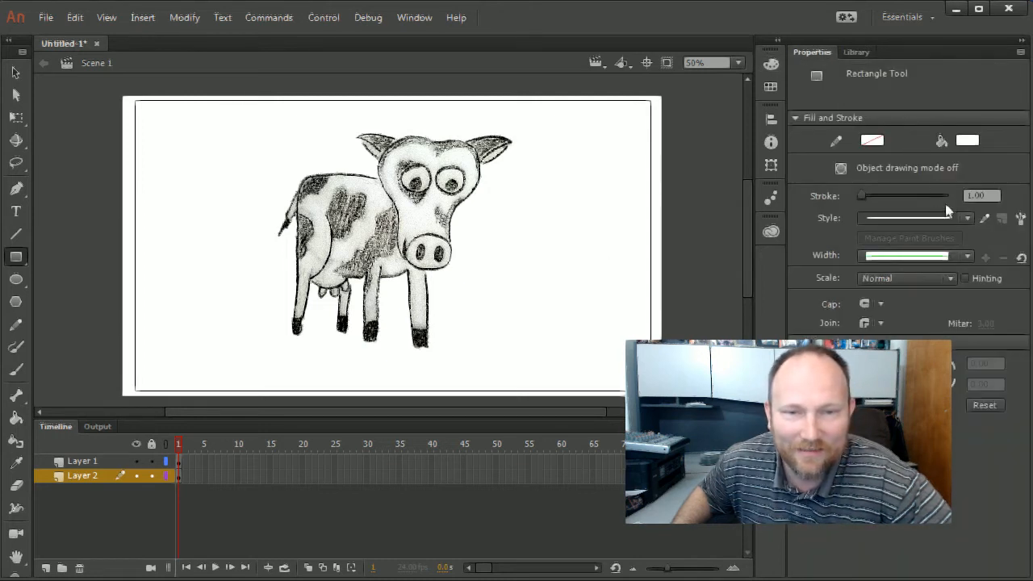
pyautogui.click(966, 141)
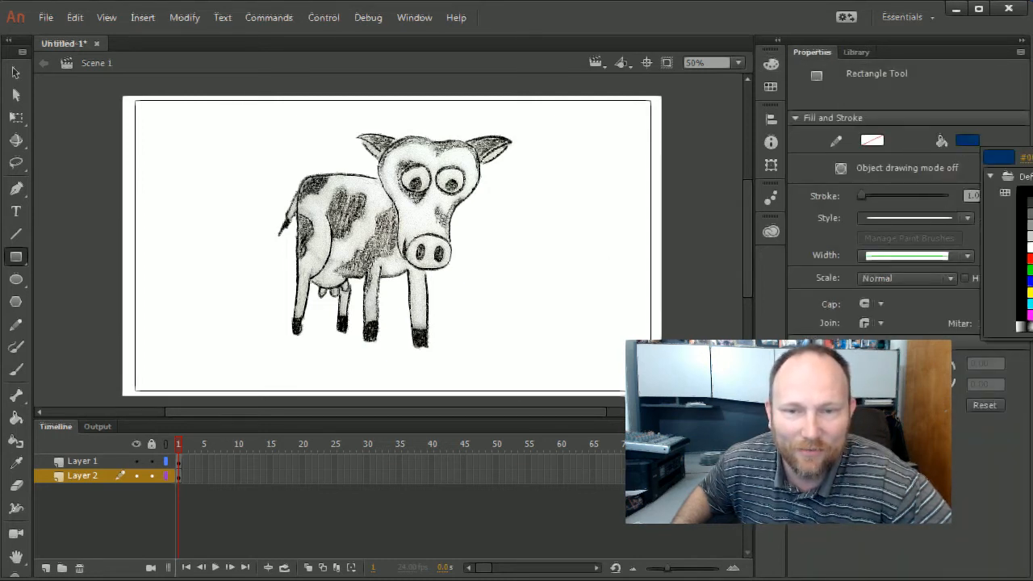
pyautogui.click(999, 234)
pyautogui.moveTo(123, 96); pyautogui.dragTo(675, 400)
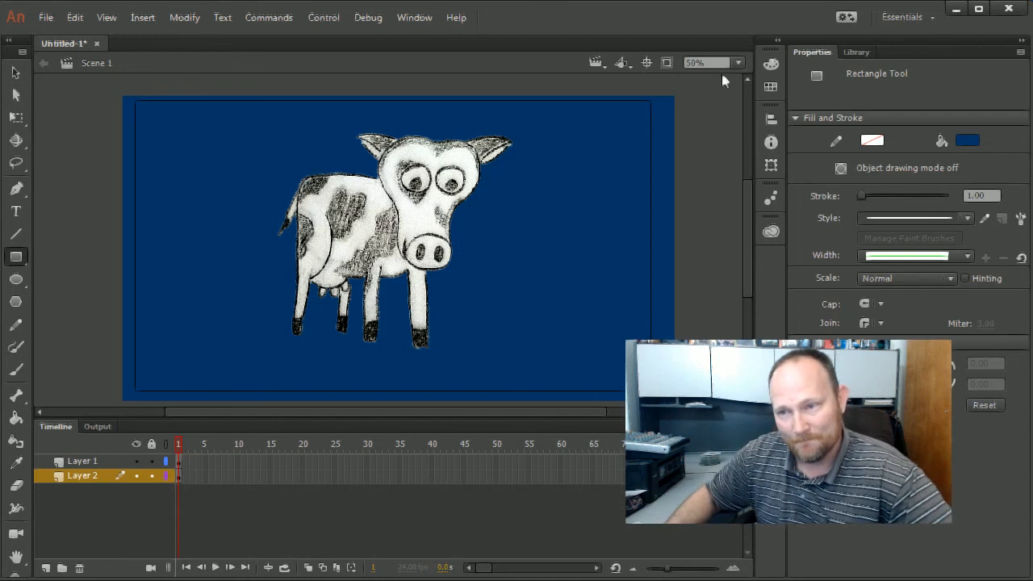
# Switch away from Animate to another open application
pyautogui.hotkey('alt', 'Tab')
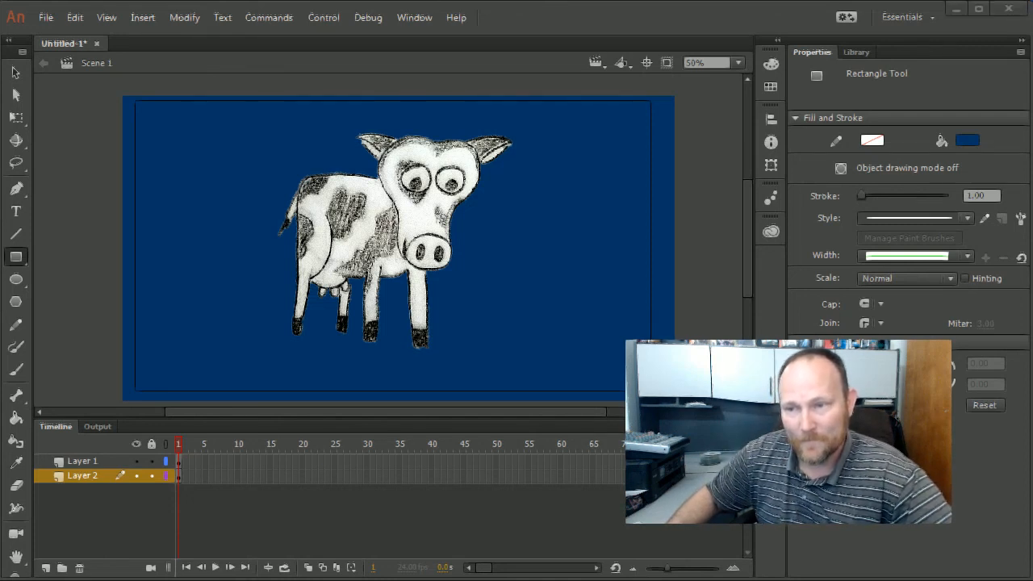